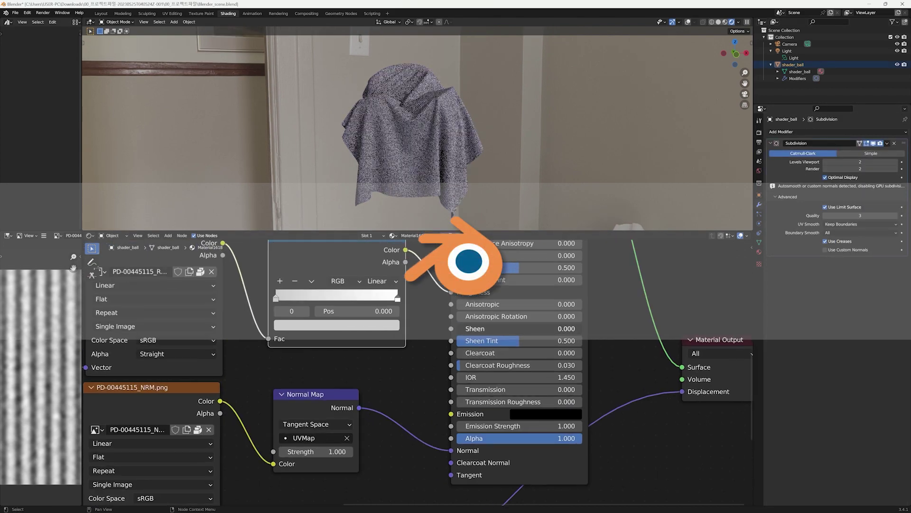
# - Set the Principled BSDF's Sheen value to 2
pyautogui.click(522, 329)
pyautogui.write('2')
pyautogui.press('Return')
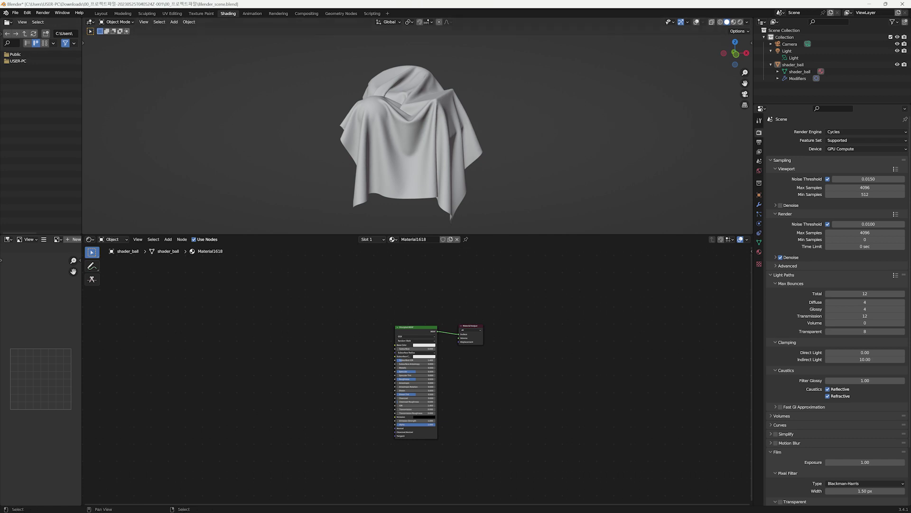
# - Turn the top-left area into the Asset Browser and scroll Render Properties back to the top
pyautogui.click(8, 23)
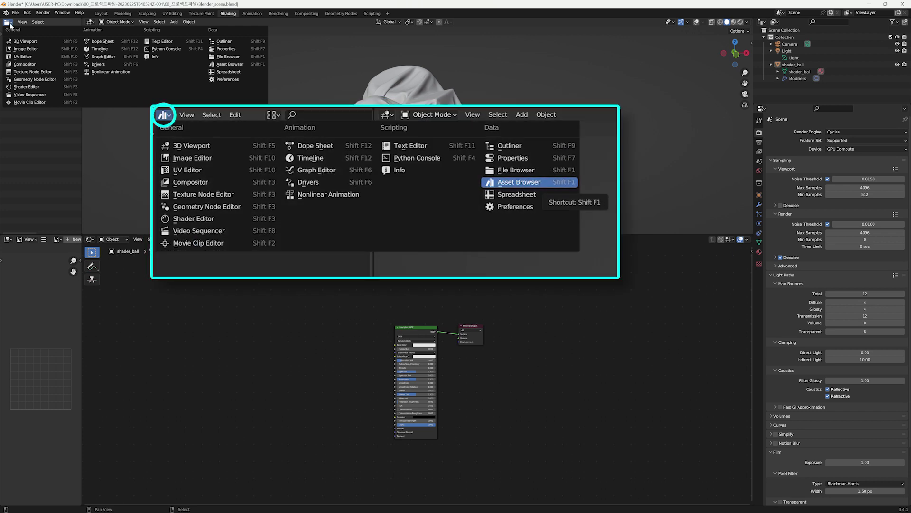
pyautogui.click(230, 64)
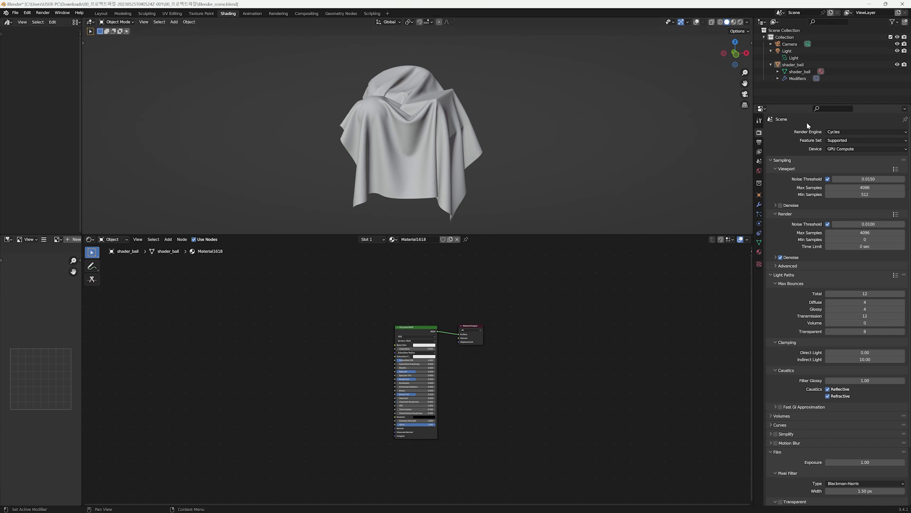
pyautogui.moveTo(908, 141); pyautogui.dragTo(906, 188)
pyautogui.scroll(4, 907, 188)
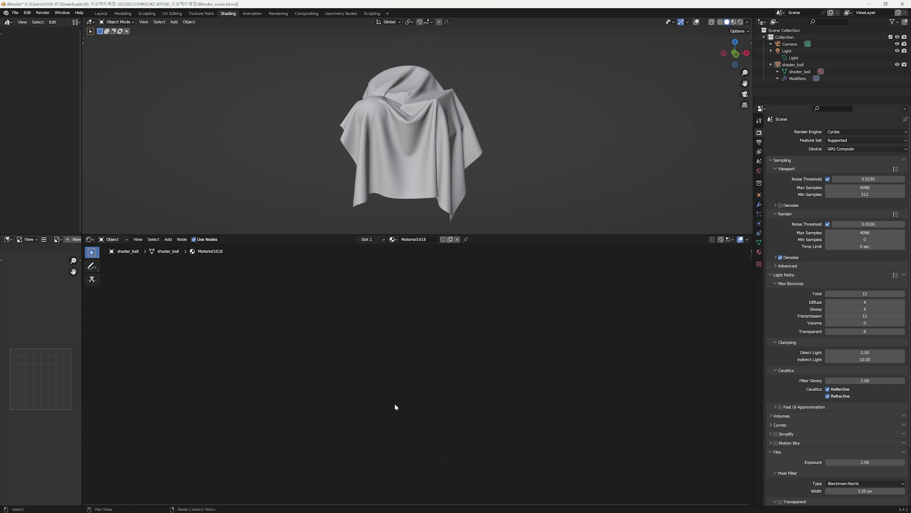
# - Add the BASE corduroy texture as an image node and move it higher in the Shader Editor
pyautogui.press('Home')
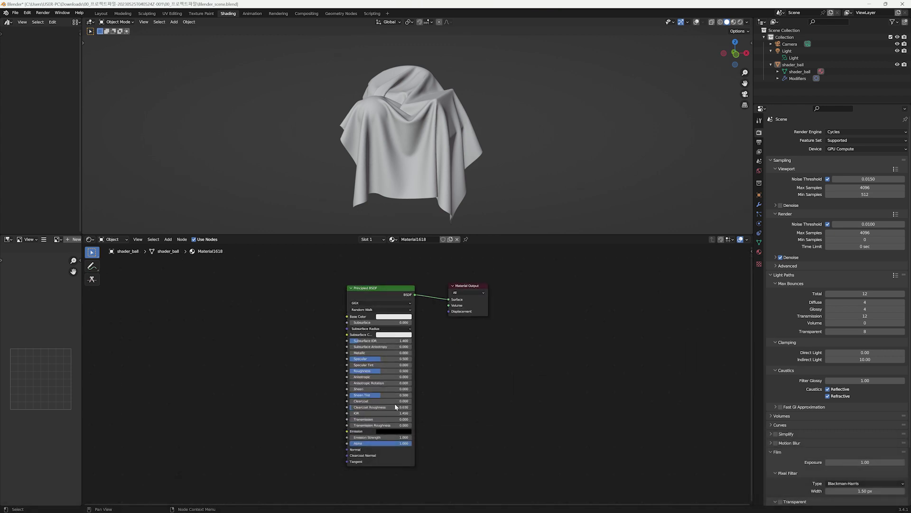
pyautogui.press('alt')
pyautogui.moveTo(50, 261); pyautogui.dragTo(183, 287)
pyautogui.moveTo(269, 287); pyautogui.dragTo(287, 342, button='middle')
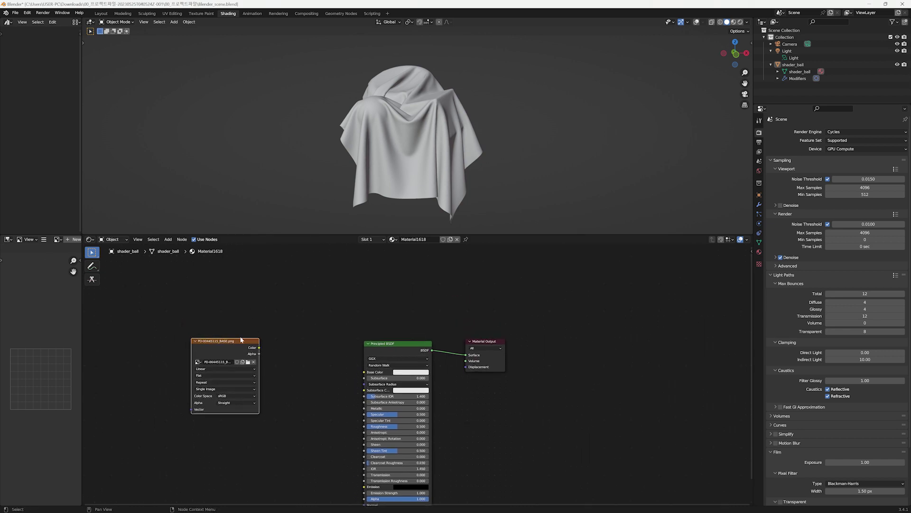
pyautogui.moveTo(225, 336); pyautogui.dragTo(228, 267)
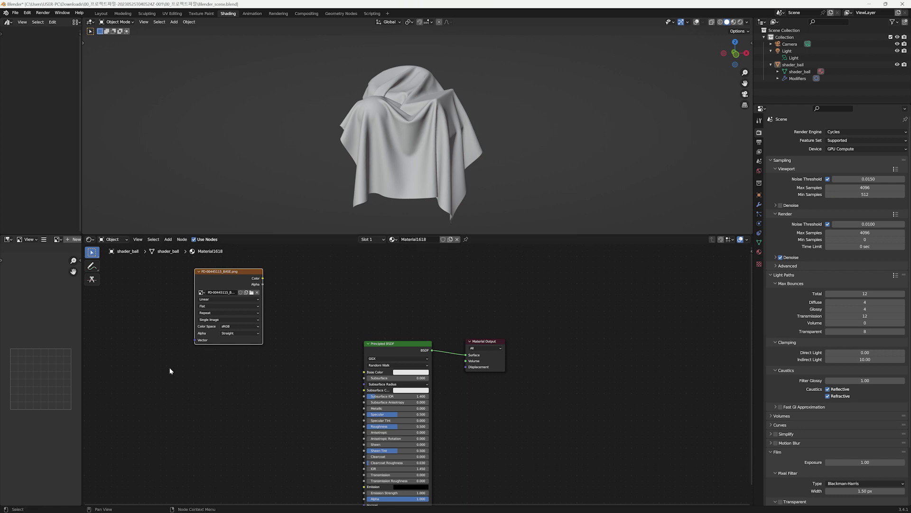
pyautogui.moveTo(256, 376); pyautogui.dragTo(272, 427, button='middle')
pyautogui.moveTo(240, 322); pyautogui.dragTo(239, 288)
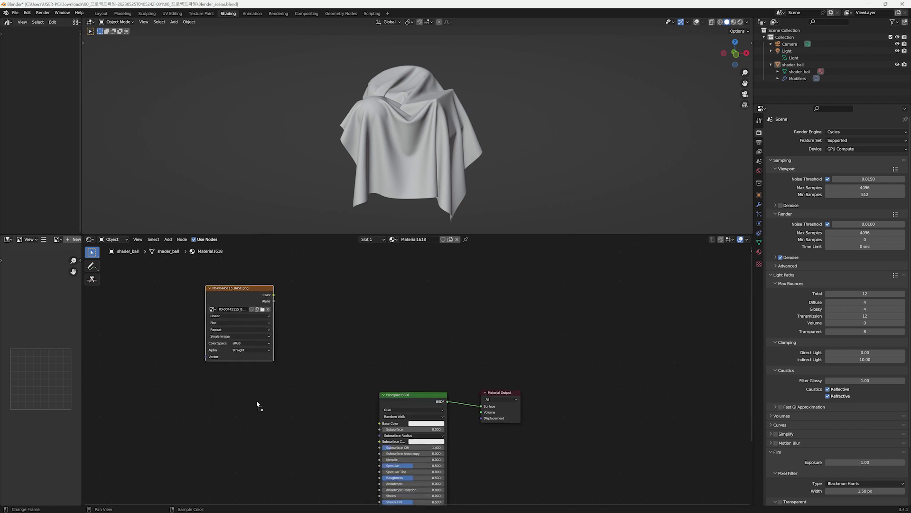
# - Stack the AO, ROUGH, NRM and DISP texture nodes below BASE, then frame all nodes
pyautogui.moveTo(258, 403); pyautogui.dragTo(240, 379)
pyautogui.moveTo(317, 417); pyautogui.dragTo(304, 317, button='middle')
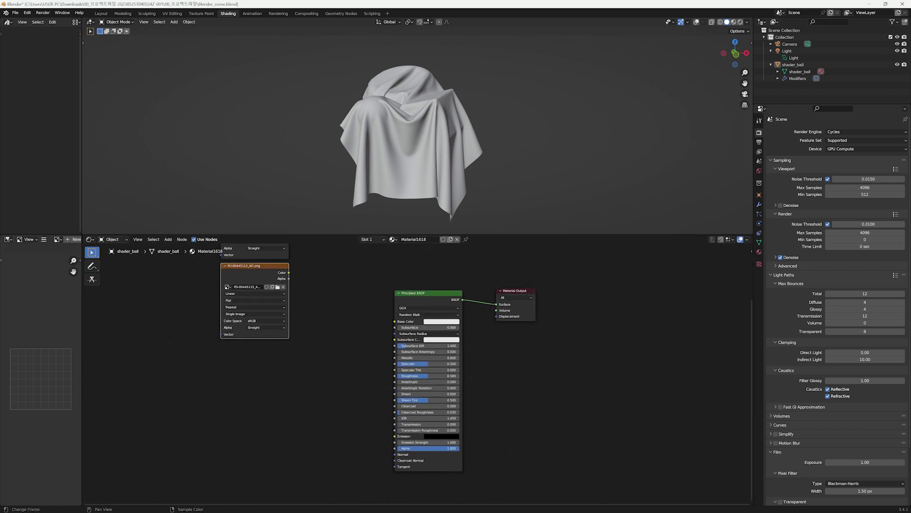
pyautogui.moveTo(151, 358); pyautogui.dragTo(233, 444)
pyautogui.click(192, 401)
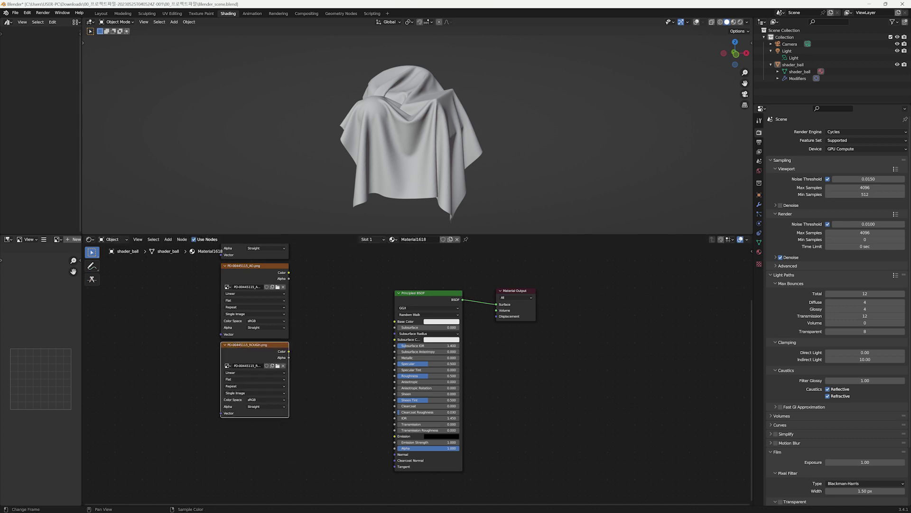
pyautogui.moveTo(192, 401); pyautogui.dragTo(251, 421)
pyautogui.moveTo(308, 429); pyautogui.dragTo(307, 371, button='middle')
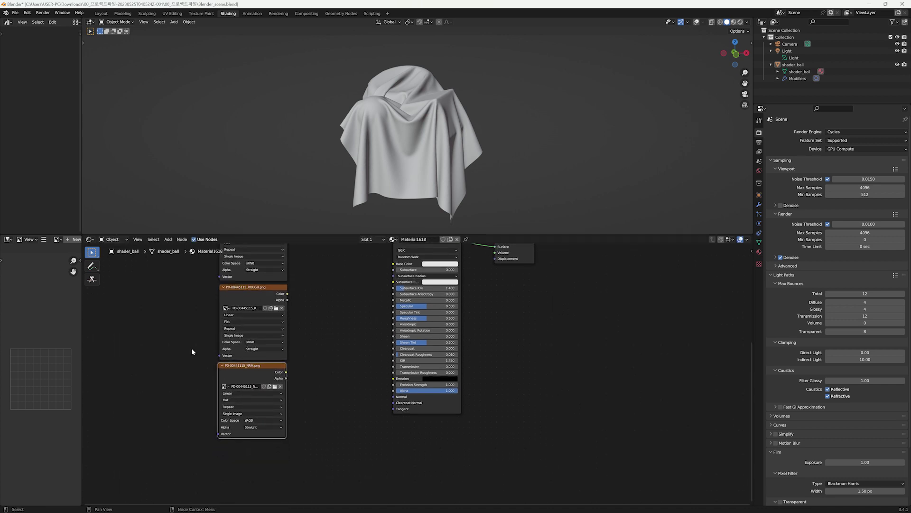
pyautogui.click(248, 494)
pyautogui.press('Home')
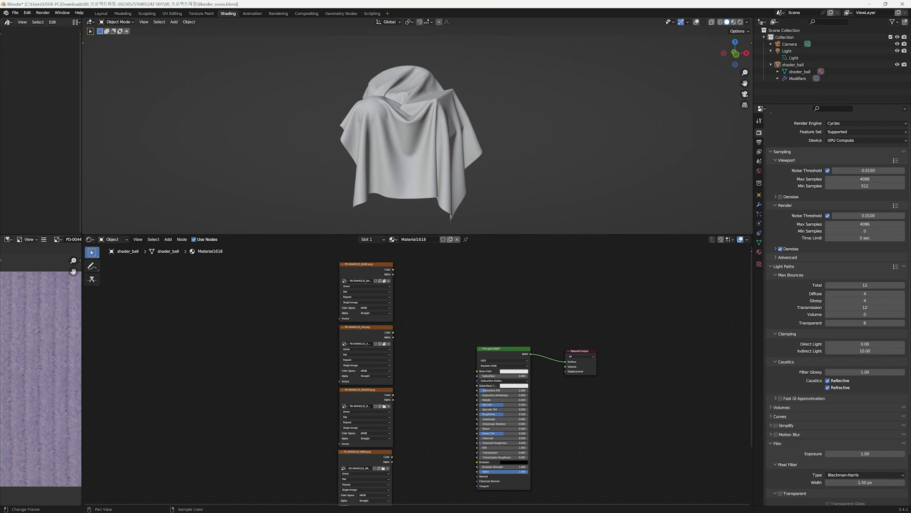
# - Switch the 3D Viewport to Rendered shading to see the white cloth against the room HDRI
pyautogui.click(741, 22)
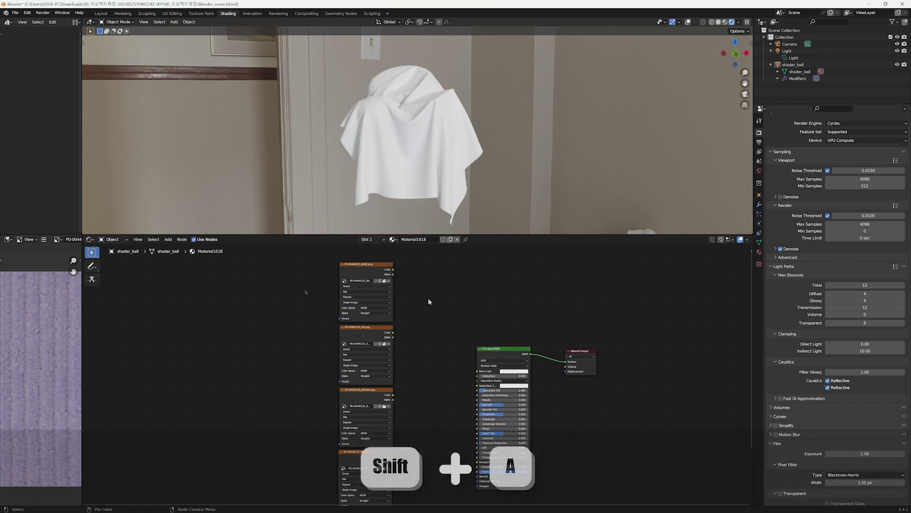
# - Add a Mix node above the Principled BSDF
pyautogui.hotkey('shift', 'a')
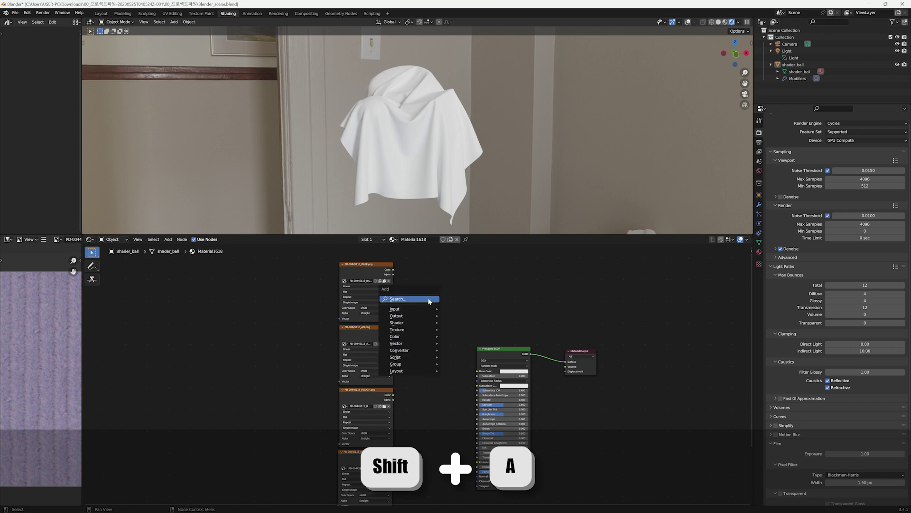
pyautogui.click(429, 299)
pyautogui.write('mix')
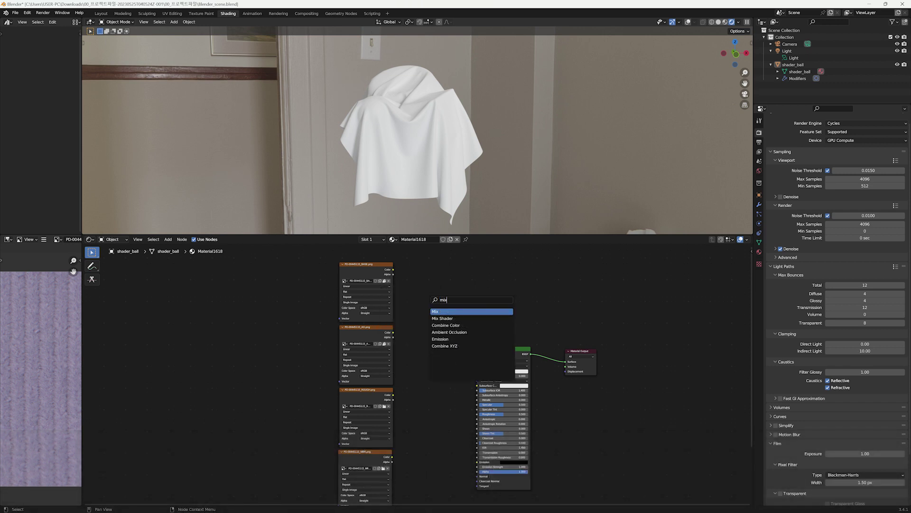
pyautogui.press('Return')
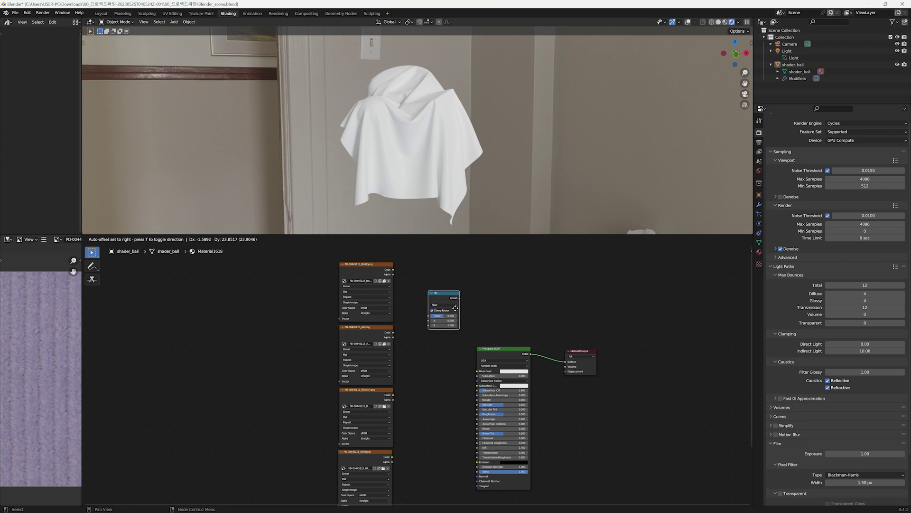
pyautogui.click(455, 310)
pyautogui.scroll(2, 383, 375)
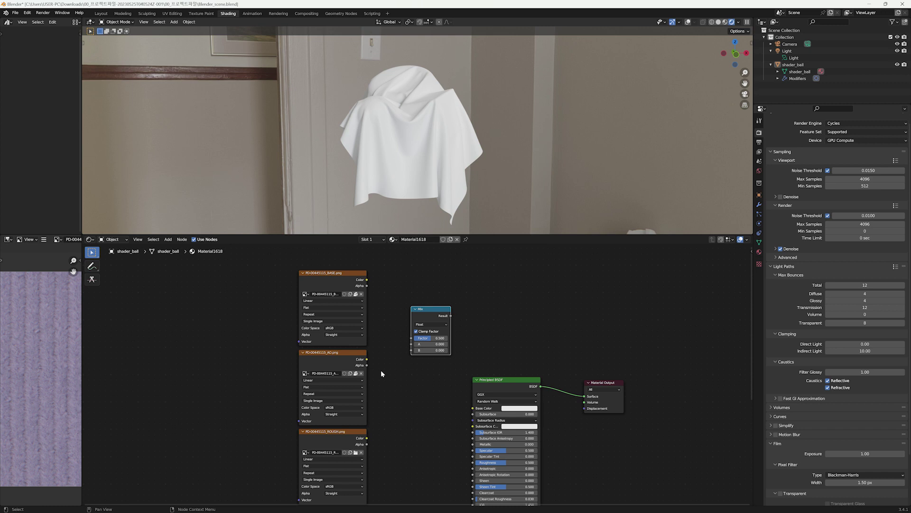
# - Set the Mix node to Color type, Multiply blend, Factor 1
pyautogui.click(430, 325)
pyautogui.click(430, 343)
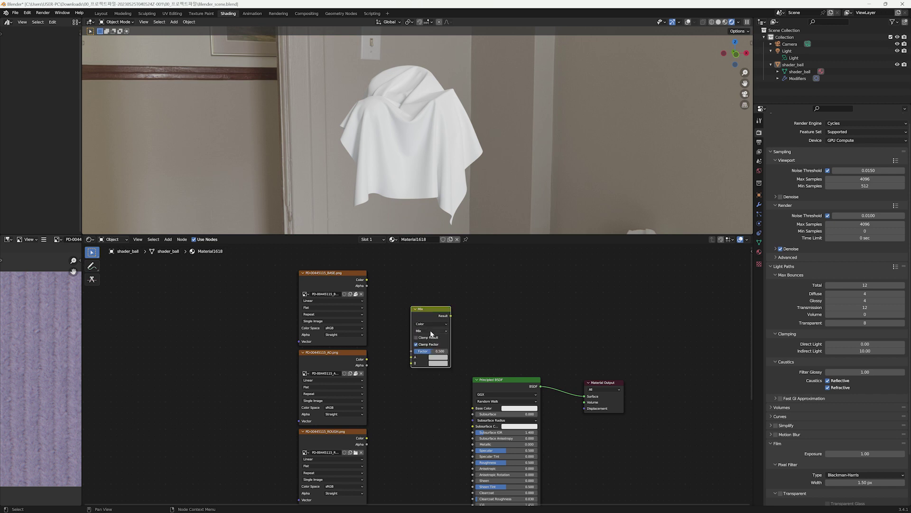
pyautogui.click(430, 330)
pyautogui.click(427, 352)
pyautogui.scroll(2, 427, 353)
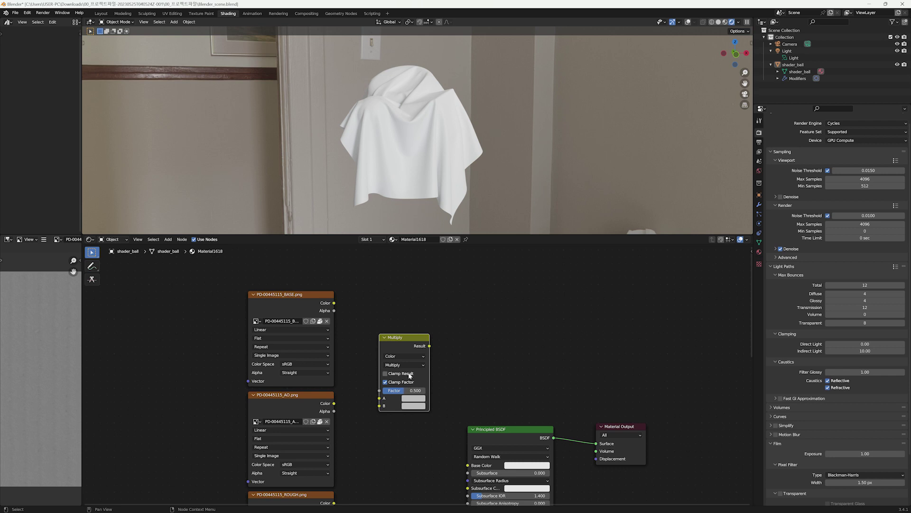
pyautogui.click(411, 390)
pyautogui.write('1')
pyautogui.press('Return')
# - Connect the BASE colour into the Multiply node and its Result into Base Color
pyautogui.moveTo(455, 381); pyautogui.dragTo(459, 359, button='middle')
pyautogui.moveTo(338, 280); pyautogui.dragTo(383, 383)
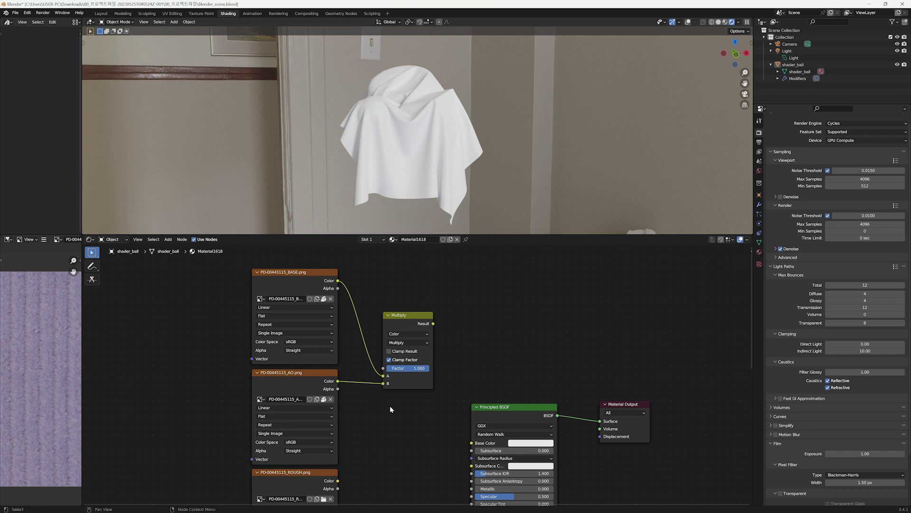
pyautogui.scroll(-1, 475, 280)
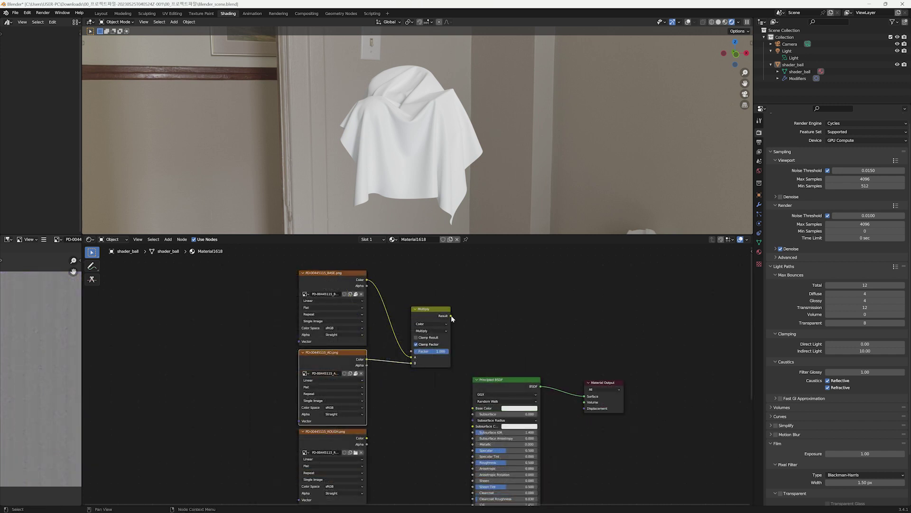
pyautogui.moveTo(454, 317); pyautogui.dragTo(472, 411)
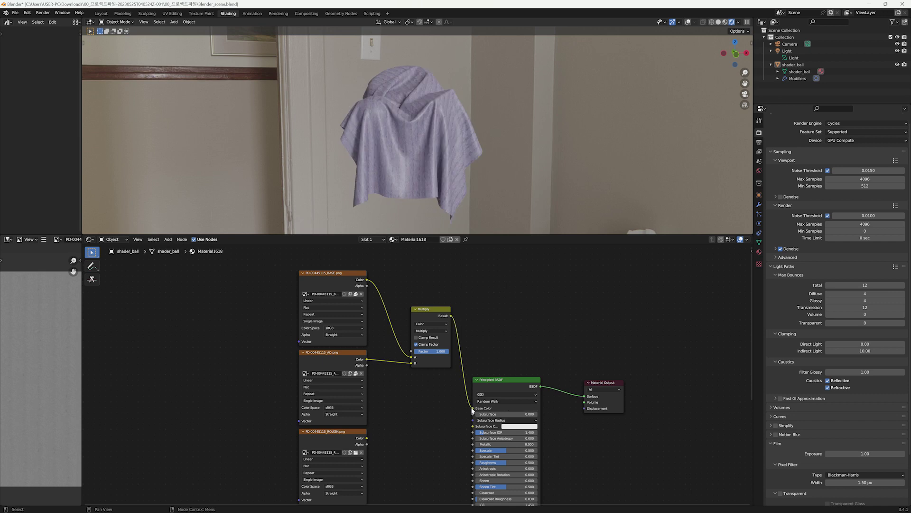
# - Plug the ROUGH texture's Color into the Principled BSDF's Roughness
pyautogui.moveTo(423, 433); pyautogui.dragTo(423, 329, button='middle')
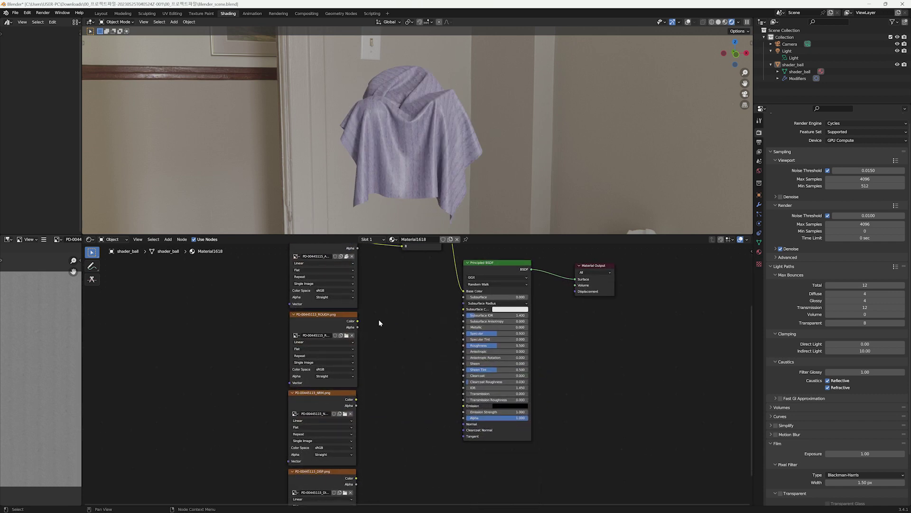
pyautogui.moveTo(357, 321); pyautogui.dragTo(463, 346)
pyautogui.moveTo(351, 401); pyautogui.dragTo(349, 363, button='middle')
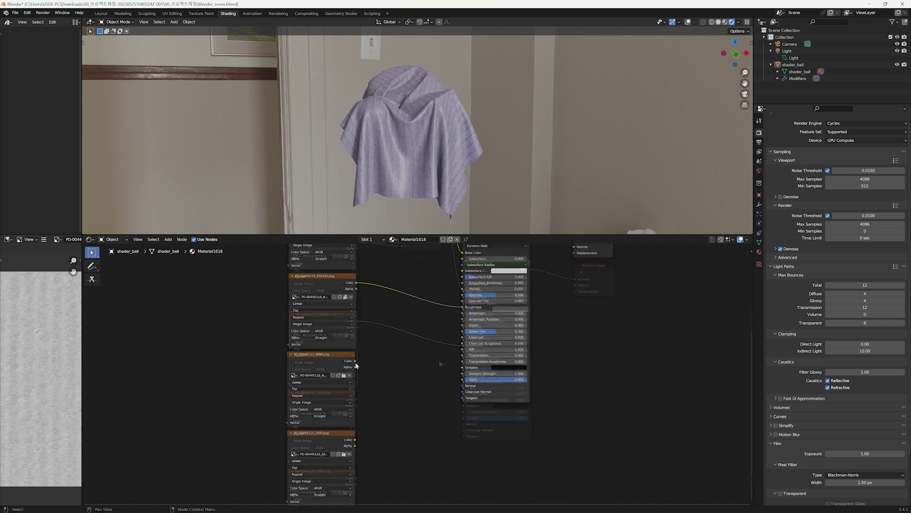
# - Add a Normal Map node fed by NRM, wired to the BSDF's Normal and set to UVMap
pyautogui.hotkey('shift', 'a')
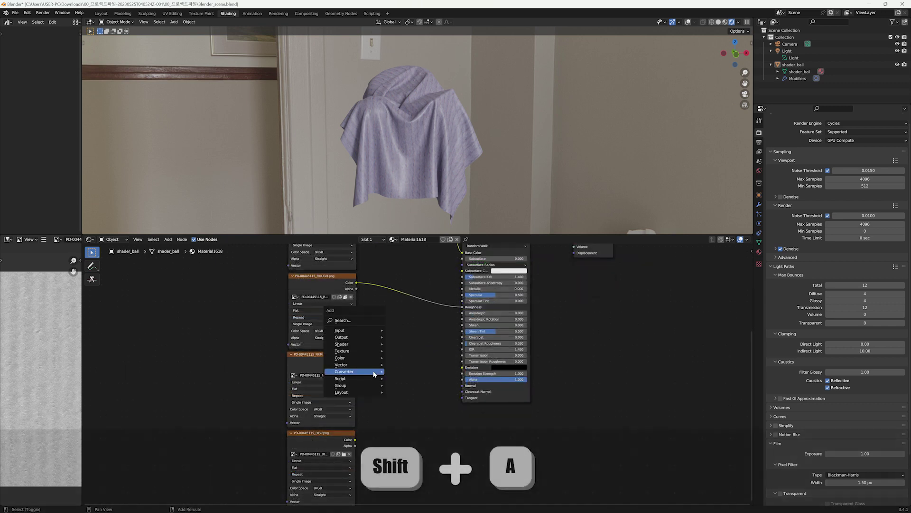
pyautogui.click(361, 320)
pyautogui.write('nor')
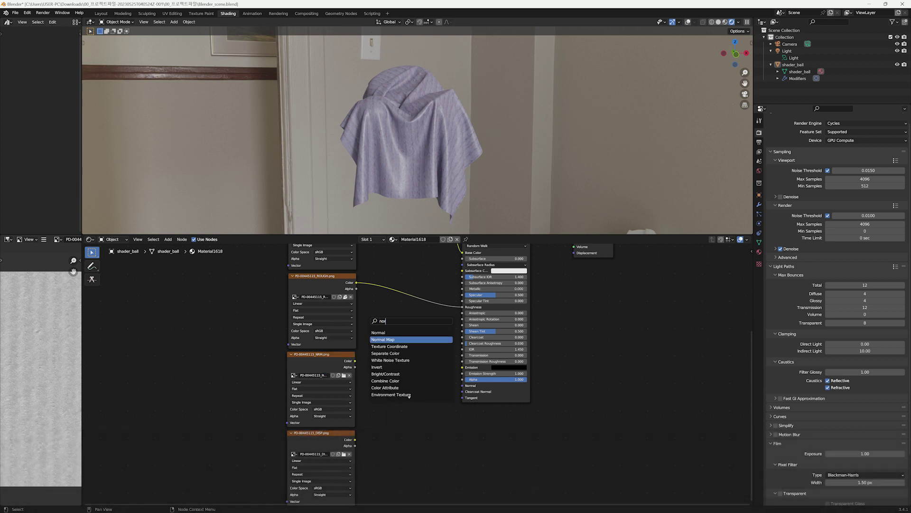
pyautogui.press('Return')
pyautogui.click(387, 381)
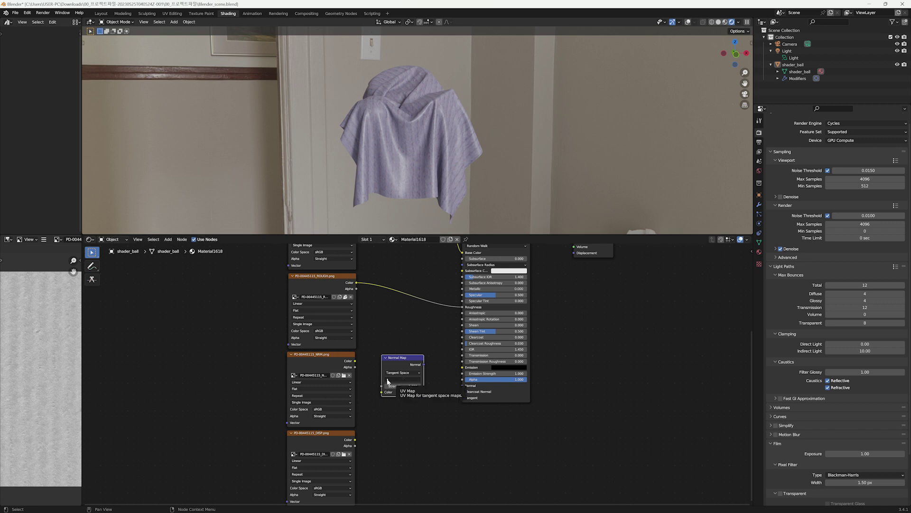
pyautogui.moveTo(355, 361); pyautogui.dragTo(376, 384)
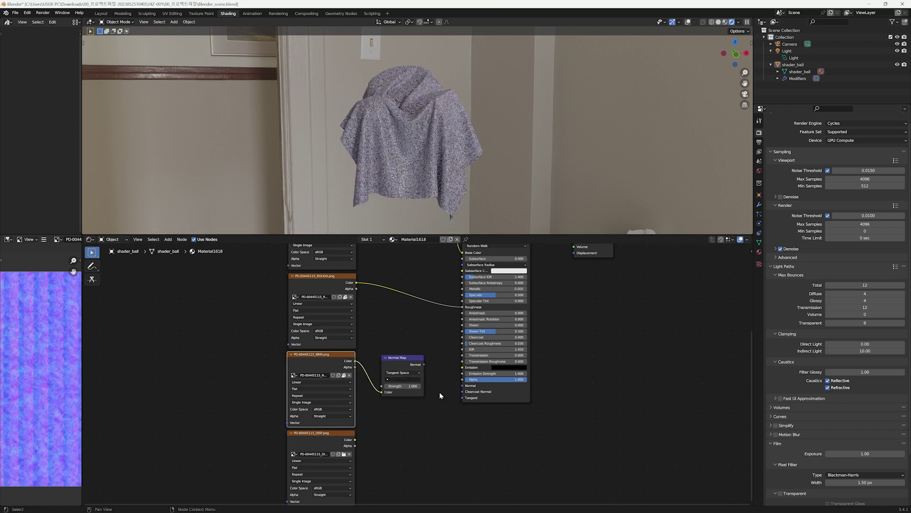
pyautogui.moveTo(423, 364); pyautogui.dragTo(462, 386)
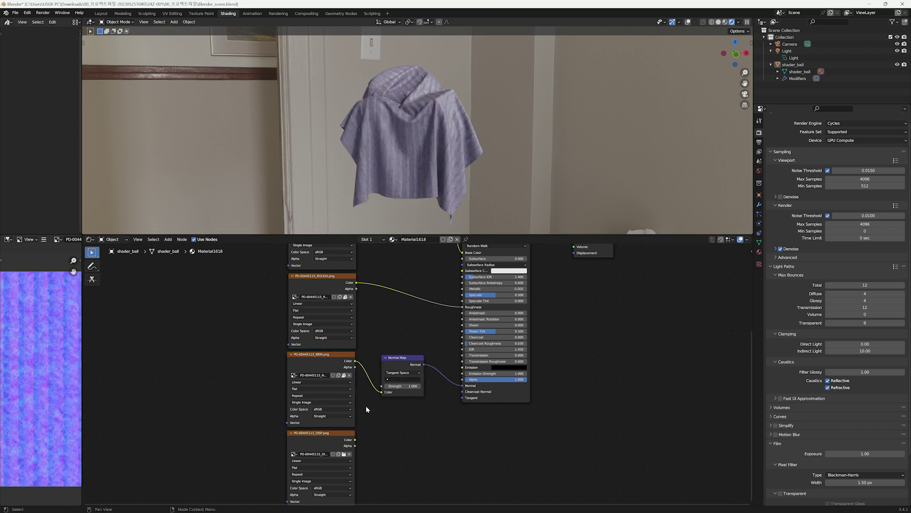
pyautogui.click(403, 379)
pyautogui.click(399, 386)
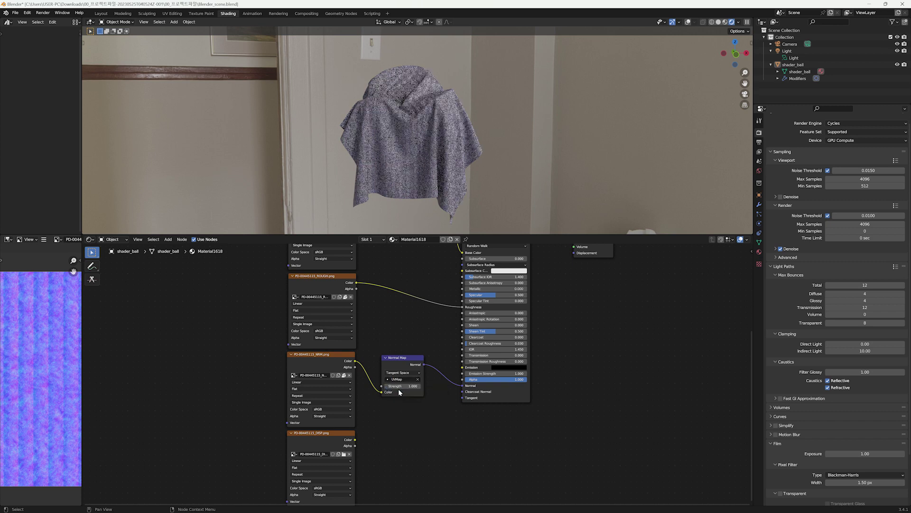
pyautogui.scroll(-3, 387, 438)
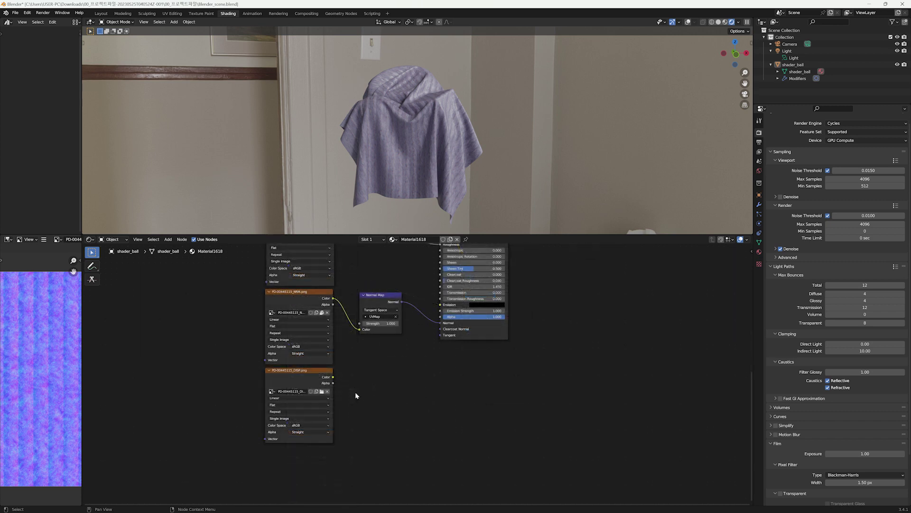
# - Add a Displacement node beside DISP and feed the DISP colour into its Height
pyautogui.hotkey('shift', 'a')
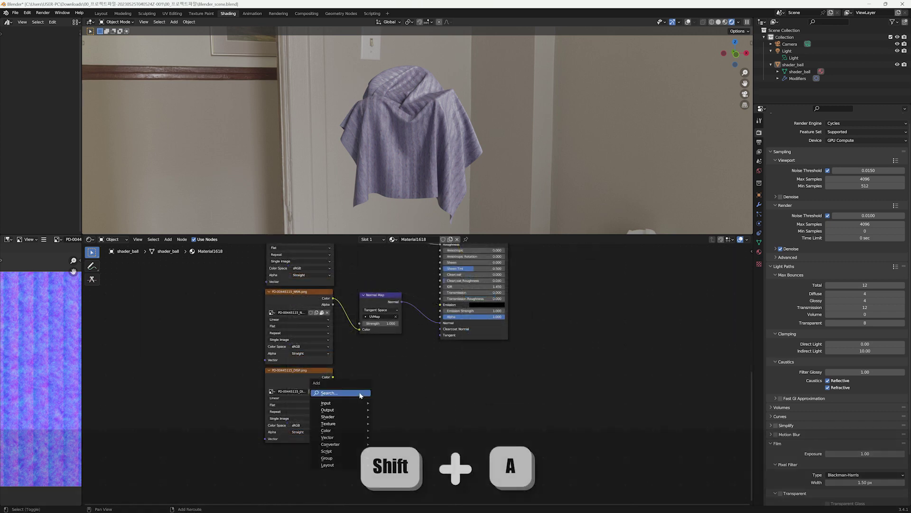
pyautogui.click(360, 394)
pyautogui.write('disp')
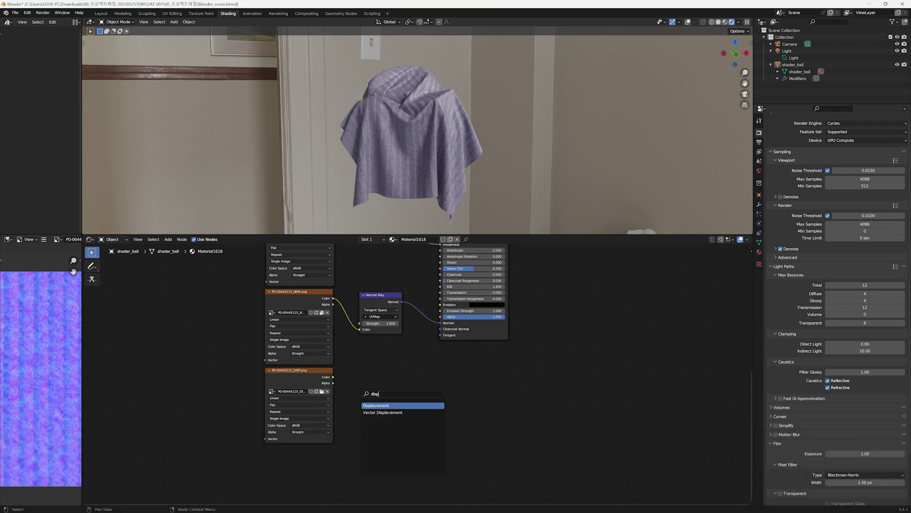
pyautogui.press('Return')
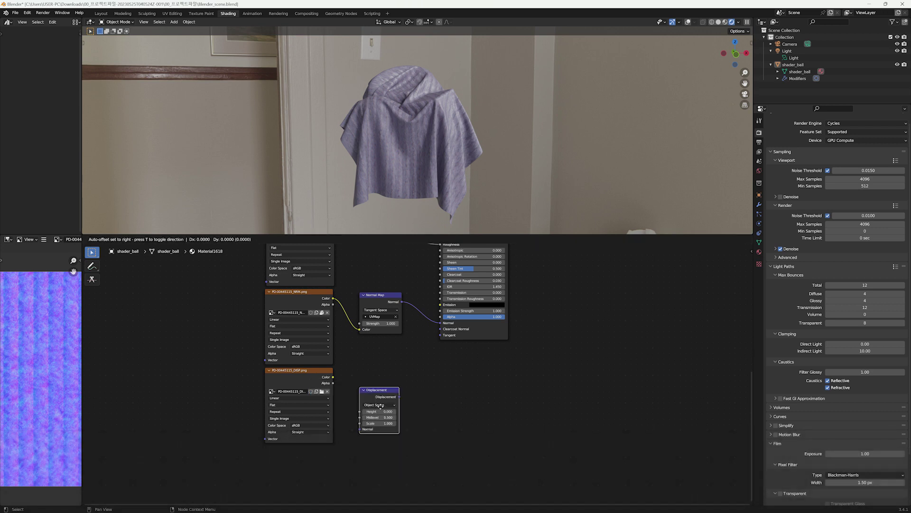
pyautogui.click(380, 403)
pyautogui.moveTo(338, 382); pyautogui.dragTo(360, 406)
pyautogui.moveTo(485, 362); pyautogui.dragTo(332, 417, button='middle')
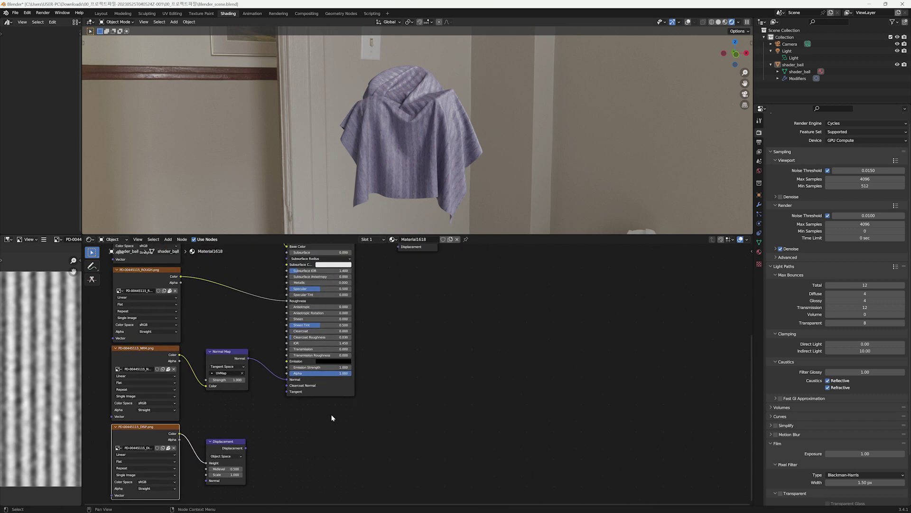
# - Move Material Output beside the BSDF and link the Displacement node into its Displacement input
pyautogui.moveTo(278, 434); pyautogui.dragTo(272, 461, button='middle')
pyautogui.moveTo(417, 250); pyautogui.dragTo(422, 358)
pyautogui.moveTo(241, 475); pyautogui.dragTo(396, 379)
pyautogui.press('Home')
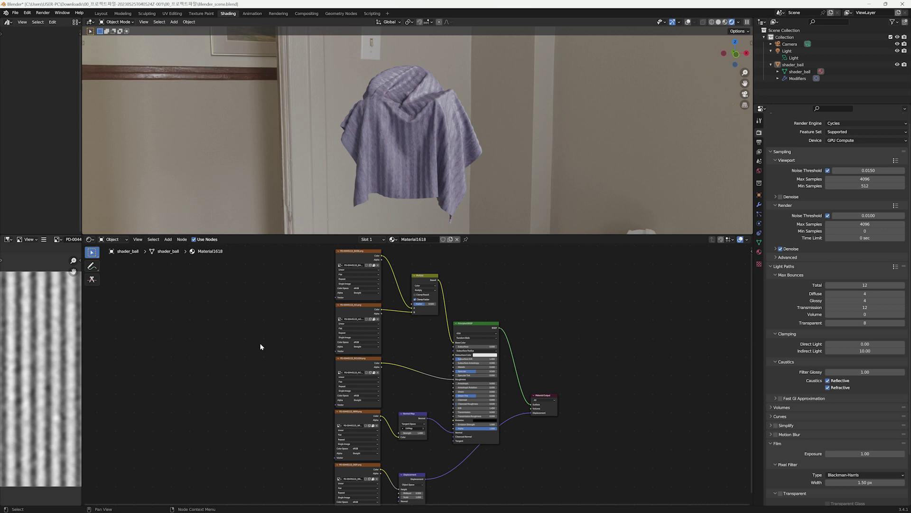
# - Add a Mapping node and connect its Vector to every image texture's Vector input
pyautogui.hotkey('shift', 'a')
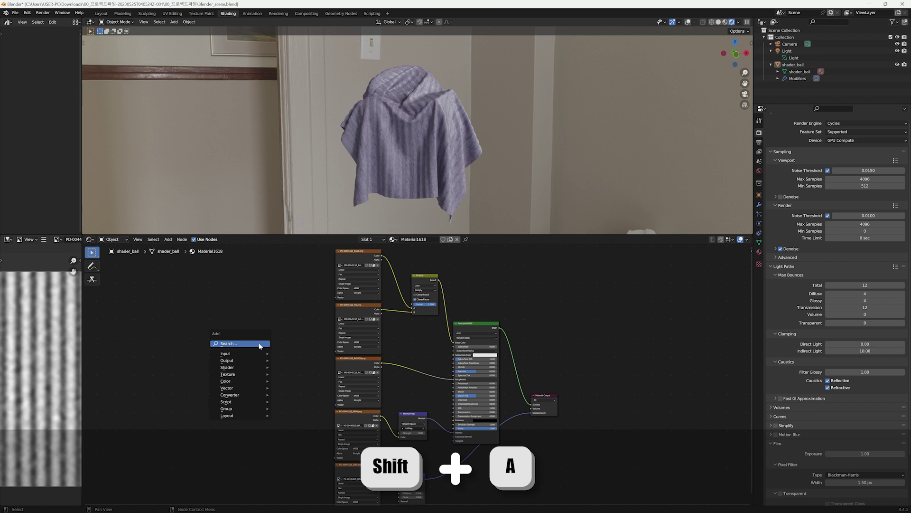
pyautogui.click(260, 346)
pyautogui.write('mapp')
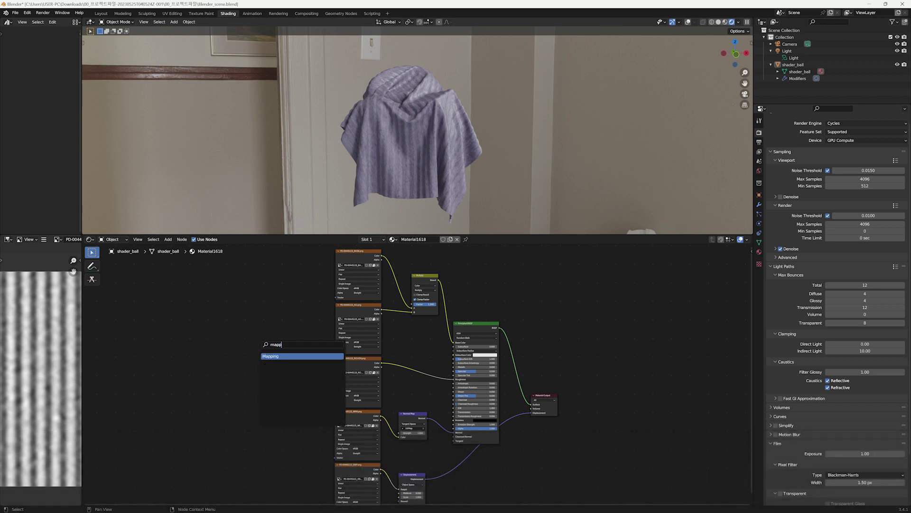
pyautogui.press('Return')
pyautogui.click(262, 342)
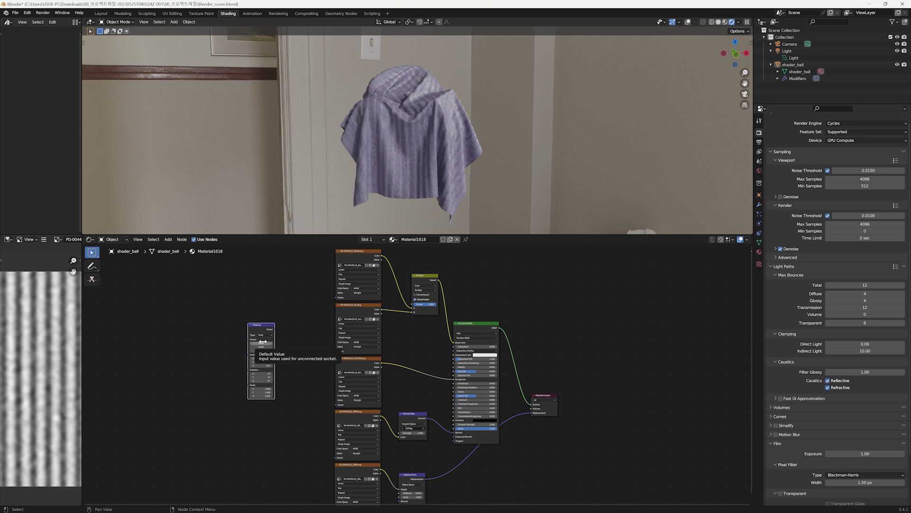
pyautogui.moveTo(275, 329); pyautogui.dragTo(335, 351)
pyautogui.scroll(3, 236, 257)
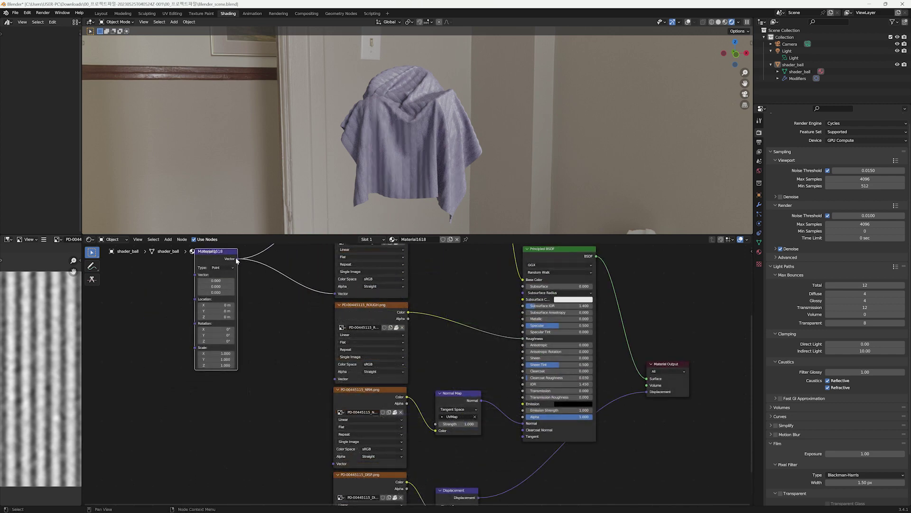
pyautogui.moveTo(235, 257); pyautogui.dragTo(334, 378)
pyautogui.moveTo(237, 257); pyautogui.dragTo(334, 463)
pyautogui.scroll(-3, 284, 333)
pyautogui.moveTo(288, 257); pyautogui.dragTo(353, 468)
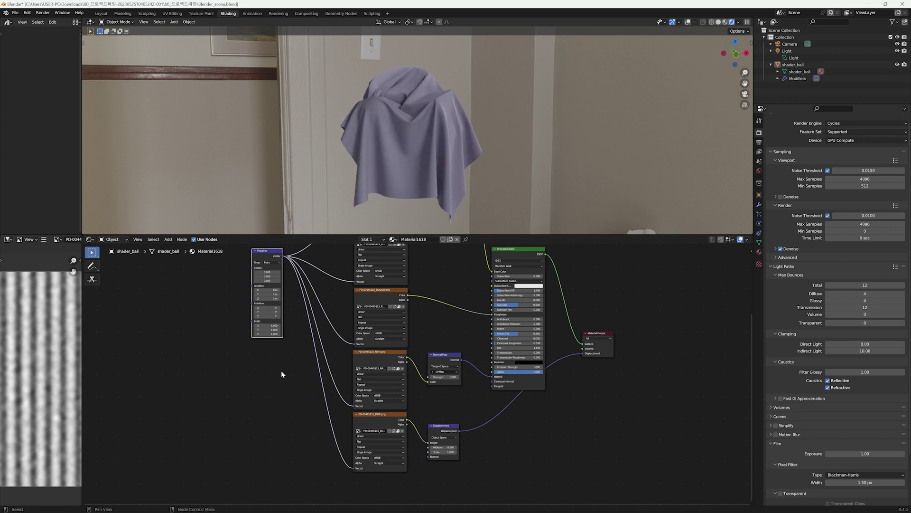
pyautogui.moveTo(281, 371); pyautogui.dragTo(287, 431, button='middle')
# - Add a Texture Coordinate node and link its UV output into the Mapping Vector
pyautogui.hotkey('shift', 'a')
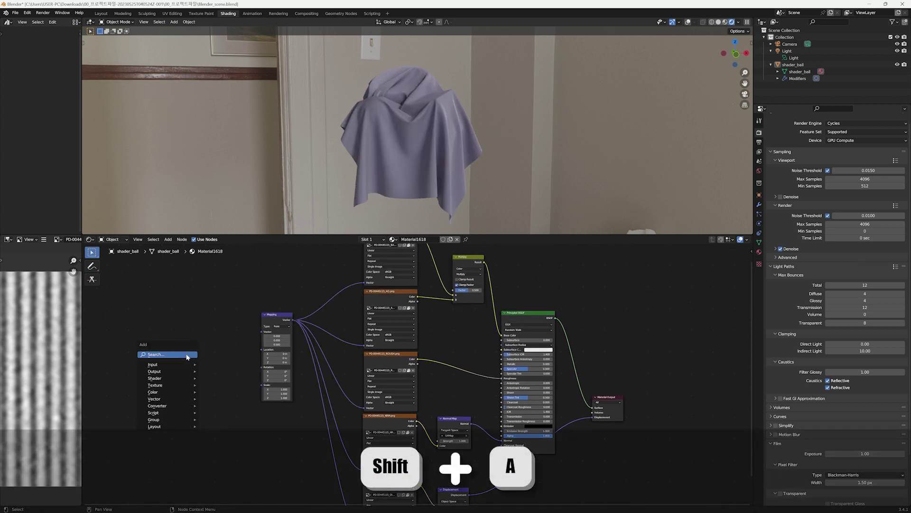
pyautogui.click(177, 356)
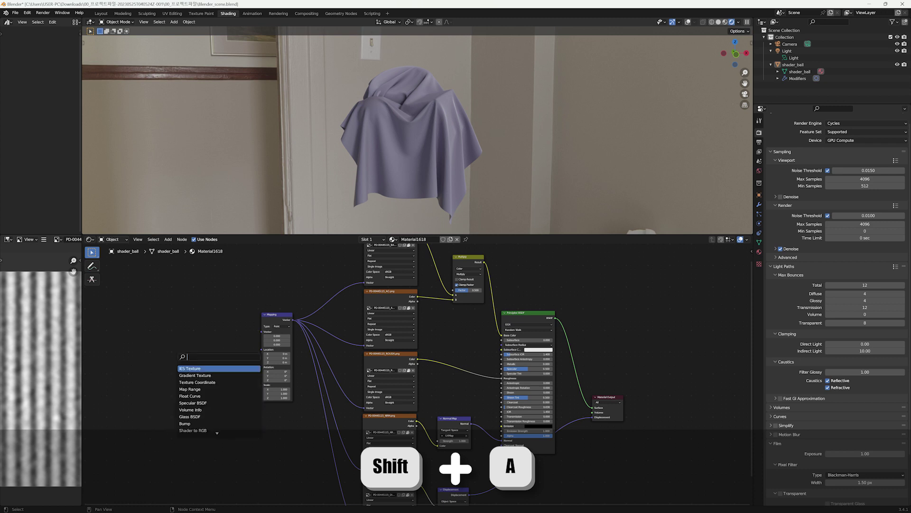
pyautogui.write('texture coord')
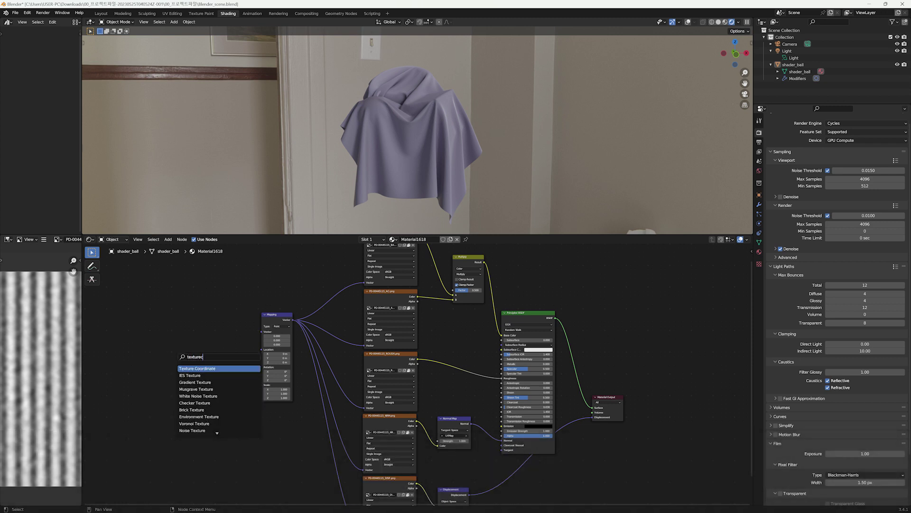
pyautogui.press('Return')
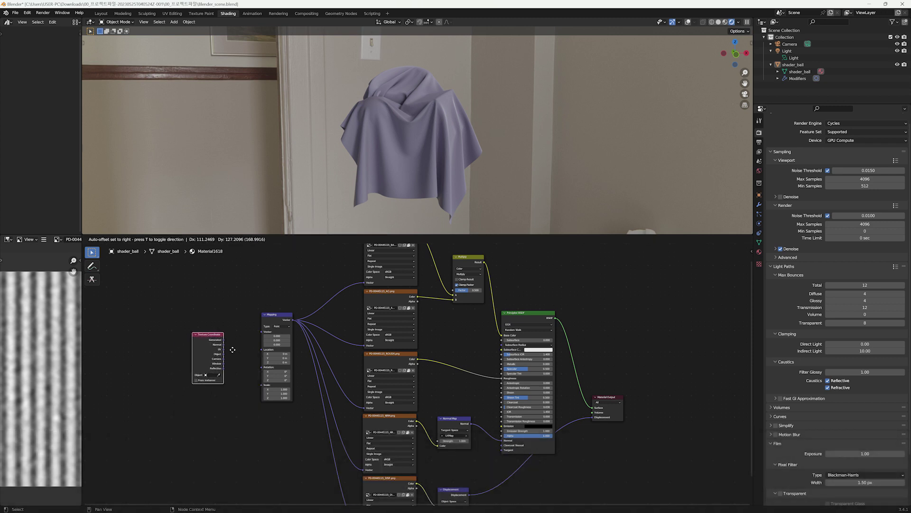
pyautogui.click(233, 349)
pyautogui.scroll(1, 232, 349)
pyautogui.scroll(1, 190, 348)
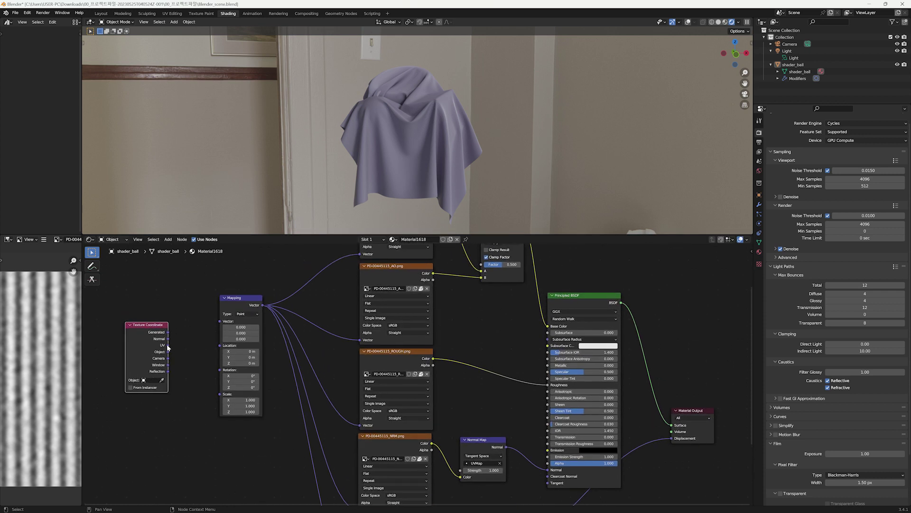
pyautogui.moveTo(168, 345); pyautogui.dragTo(221, 321)
pyautogui.scroll(-1, 178, 410)
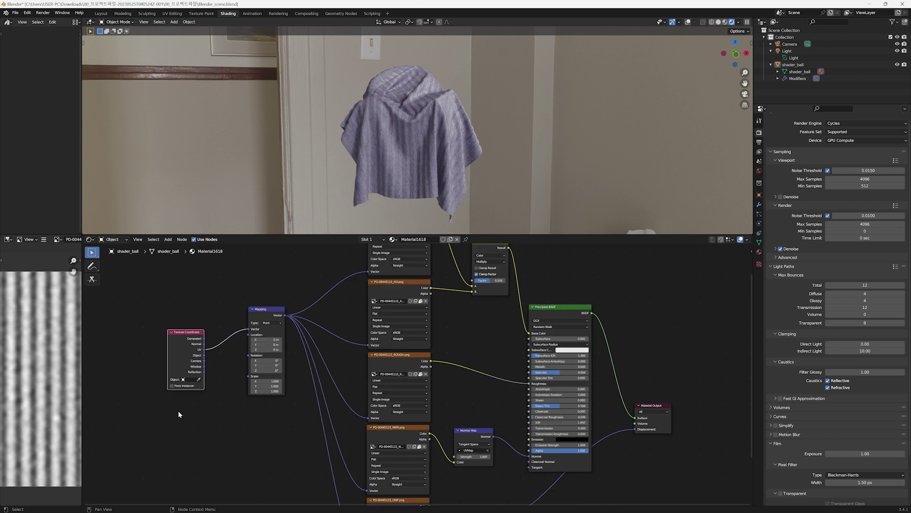
pyautogui.moveTo(179, 411); pyautogui.dragTo(177, 421, button='middle')
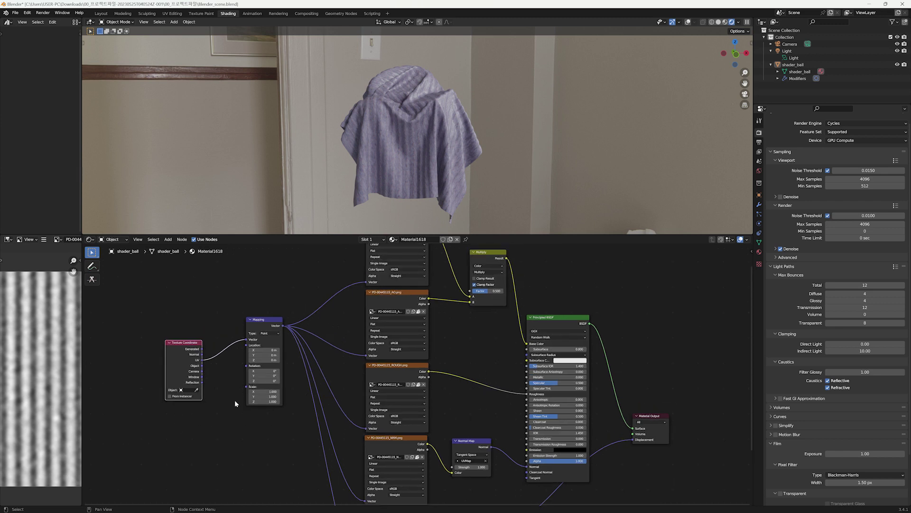
# - Set the Mapping node's Scale to 5
pyautogui.click(264, 391)
pyautogui.write('3')
pyautogui.press('Tab')
pyautogui.write('3')
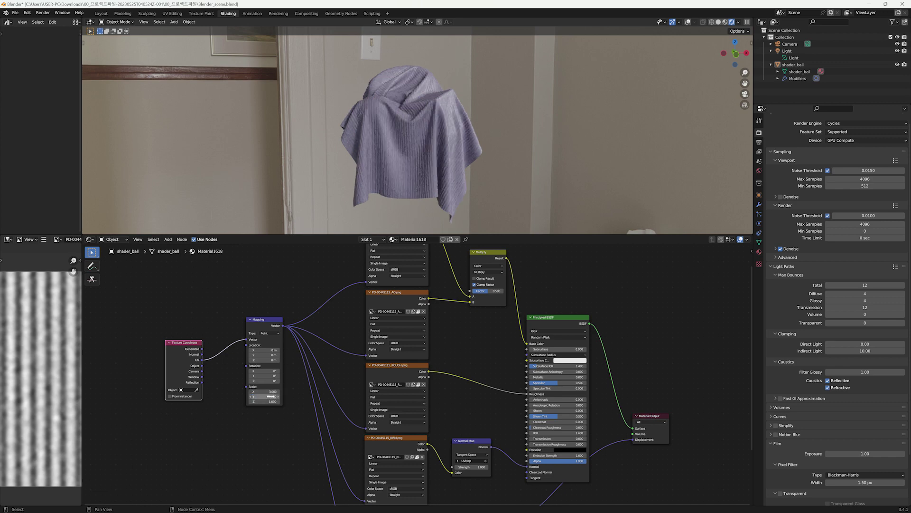
pyautogui.press('Tab')
pyautogui.moveTo(266, 392); pyautogui.dragTo(266, 396)
pyautogui.write('5')
pyautogui.press('Return')
pyautogui.moveTo(277, 417); pyautogui.dragTo(265, 431, button='middle')
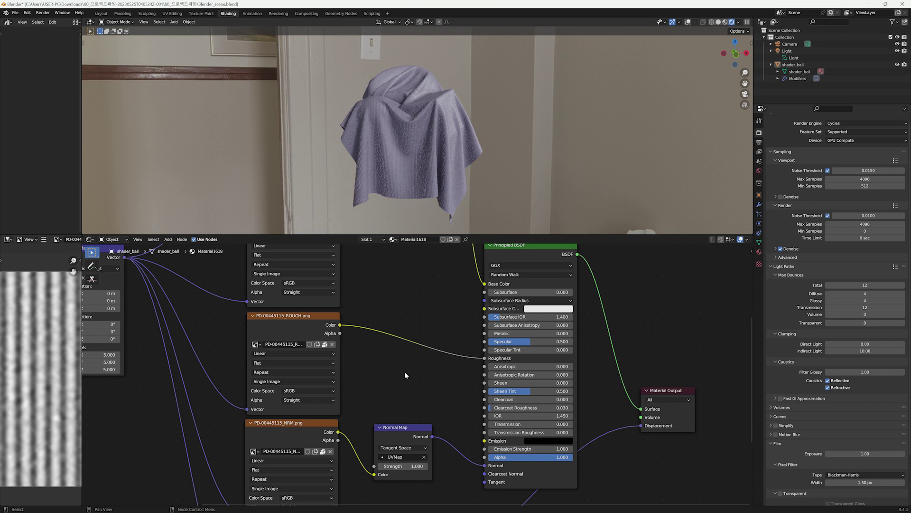
# - Add a ColorRamp node and drop it onto the ROUGH-to-Roughness link
pyautogui.hotkey('shift', 'a')
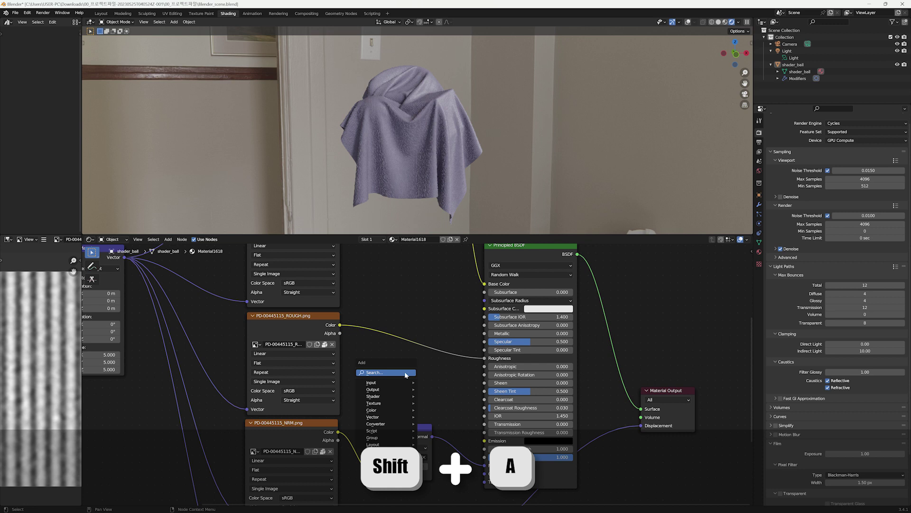
pyautogui.click(405, 372)
pyautogui.write('color')
pyautogui.press('Return')
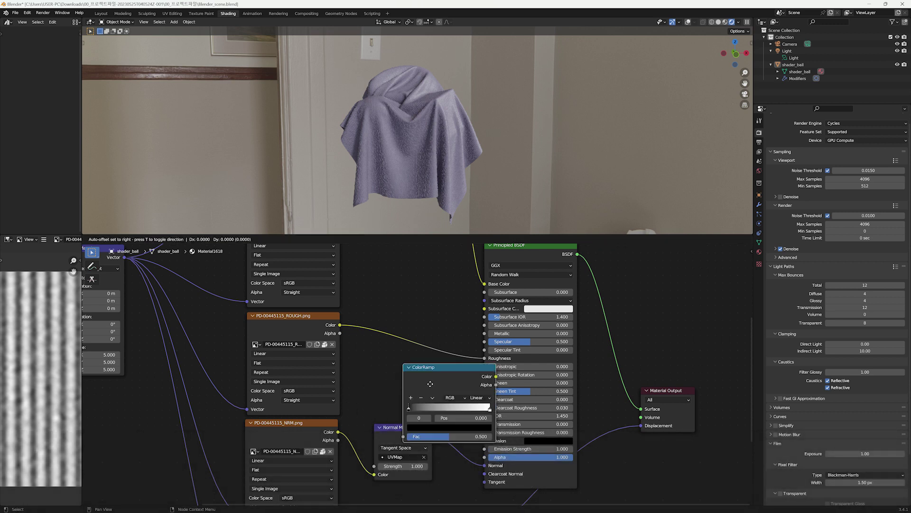
pyautogui.click(391, 336)
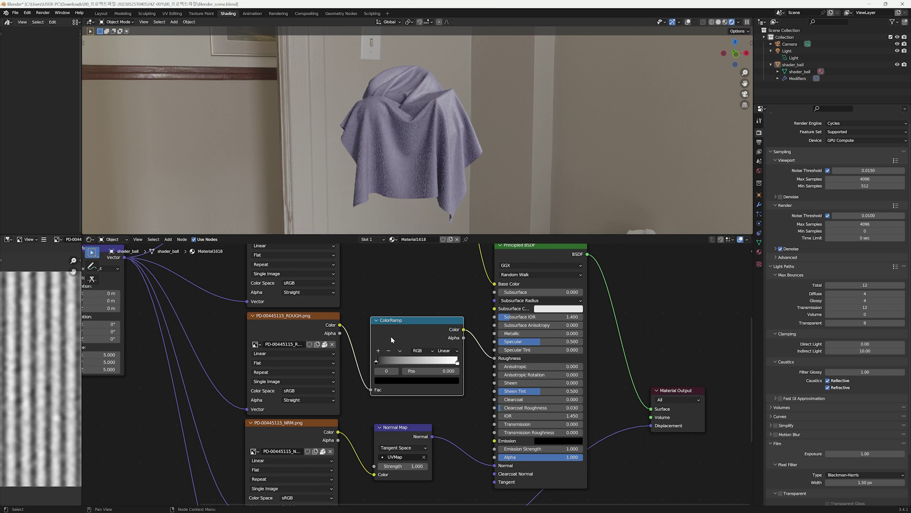
# - Set the ColorRamp's left stop Value to 0.483 and right stop Value to 0.626
pyautogui.click(380, 379)
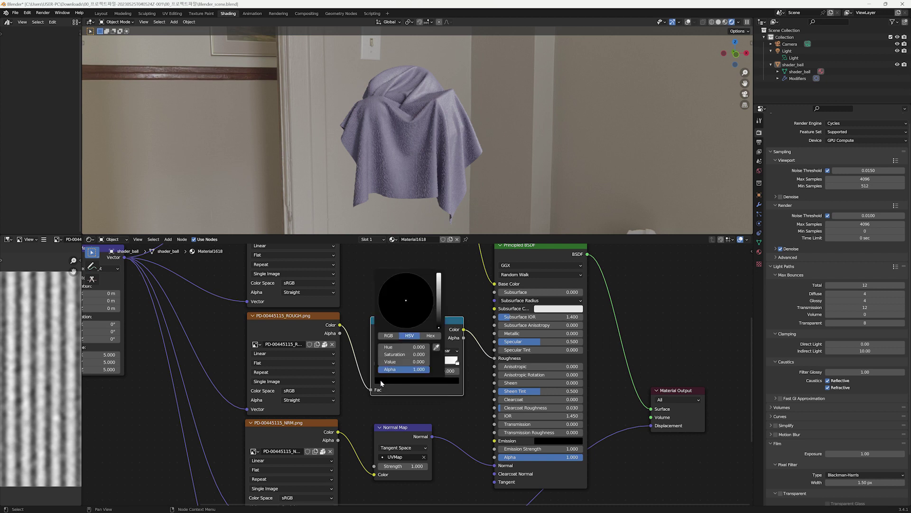
pyautogui.click(438, 290)
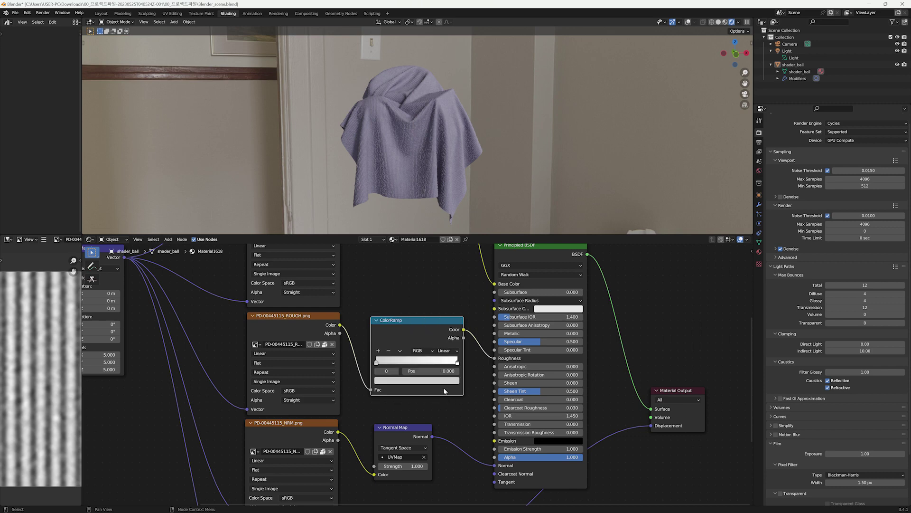
pyautogui.click(458, 363)
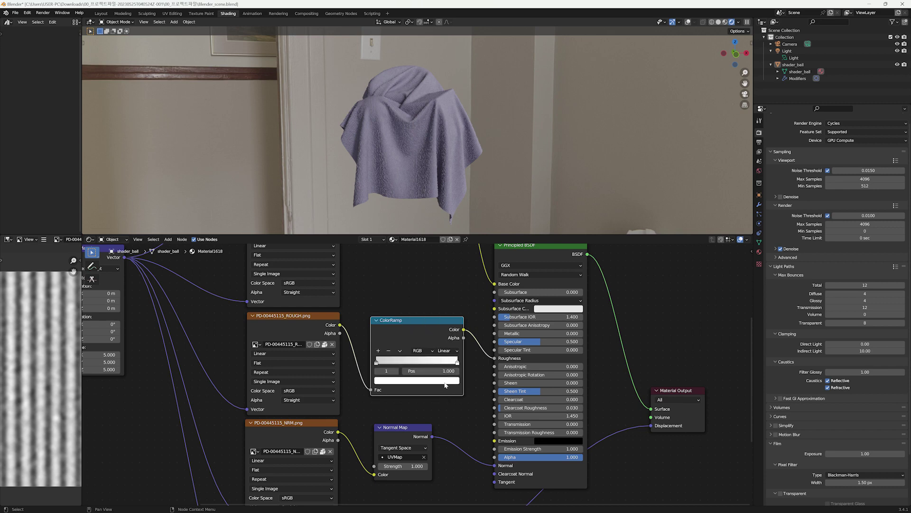
pyautogui.click(445, 382)
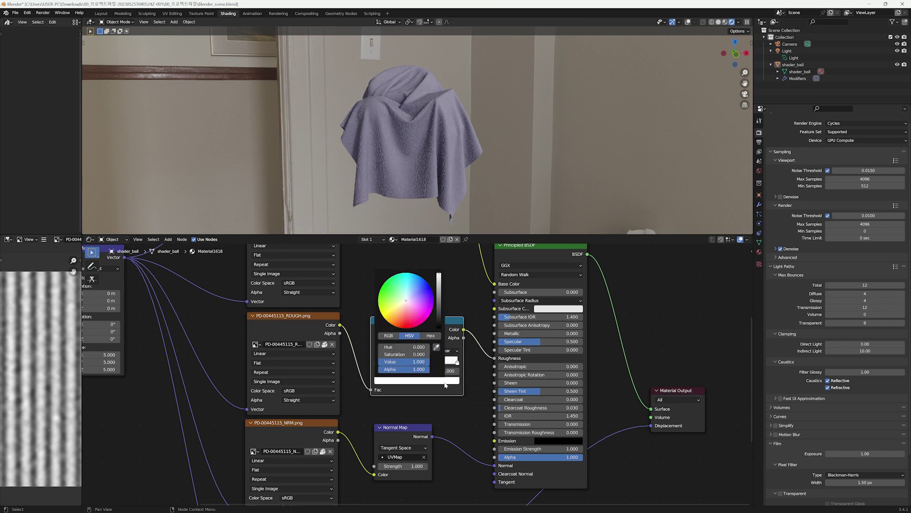
pyautogui.click(438, 280)
pyautogui.moveTo(438, 277)
pyautogui.mouseDown()
pyautogui.moveTo(438, 304)
pyautogui.moveTo(438, 282)
pyautogui.mouseUp()
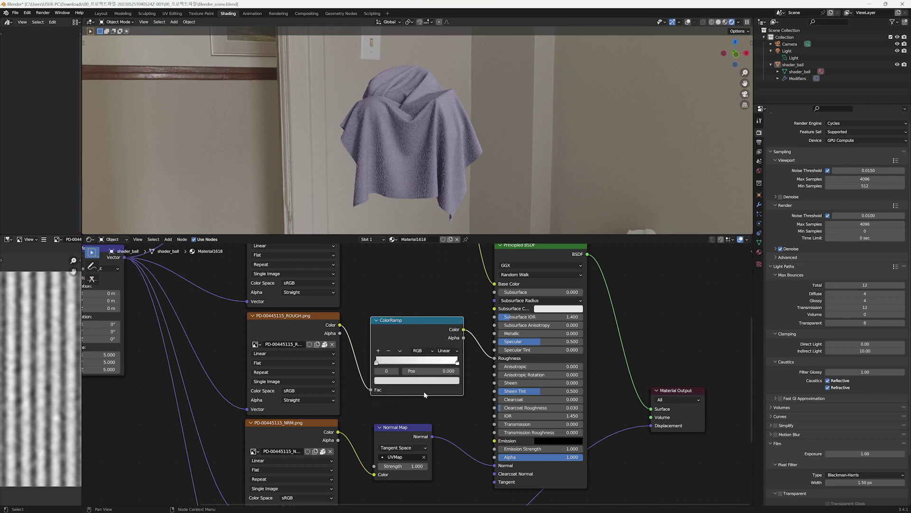
pyautogui.click(417, 380)
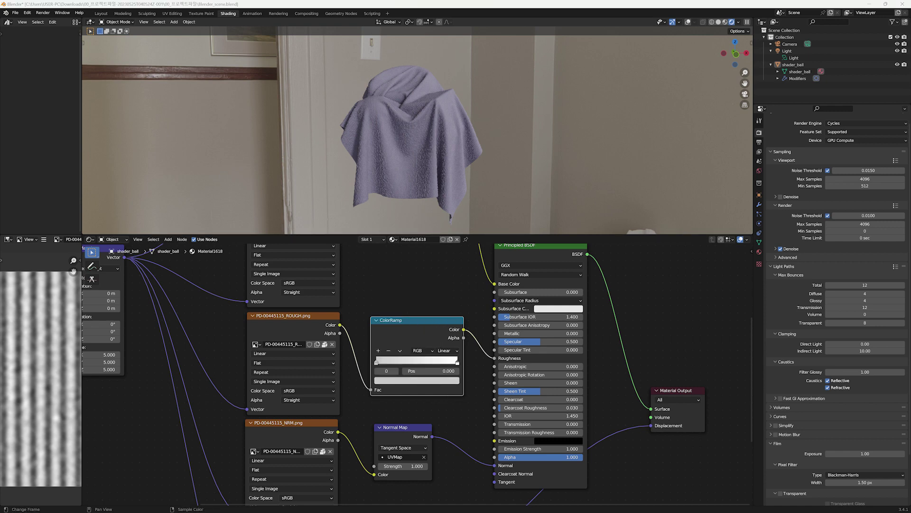
pyautogui.scroll(-2, 441, 365)
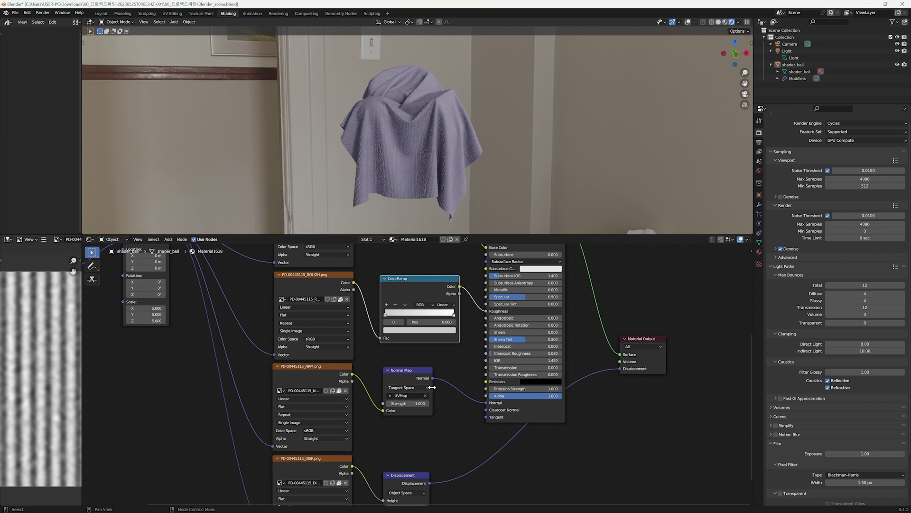
# - Set shader_ball's Subdivision modifier Levels Viewport to 2
pyautogui.keyDown('shift'); pyautogui.scroll(-3, 432, 387); pyautogui.keyUp('shift')
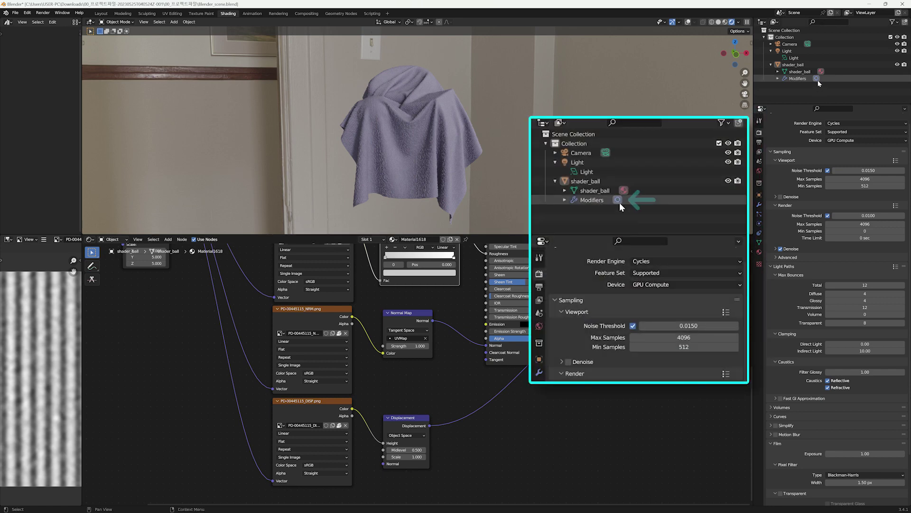
pyautogui.click(817, 78)
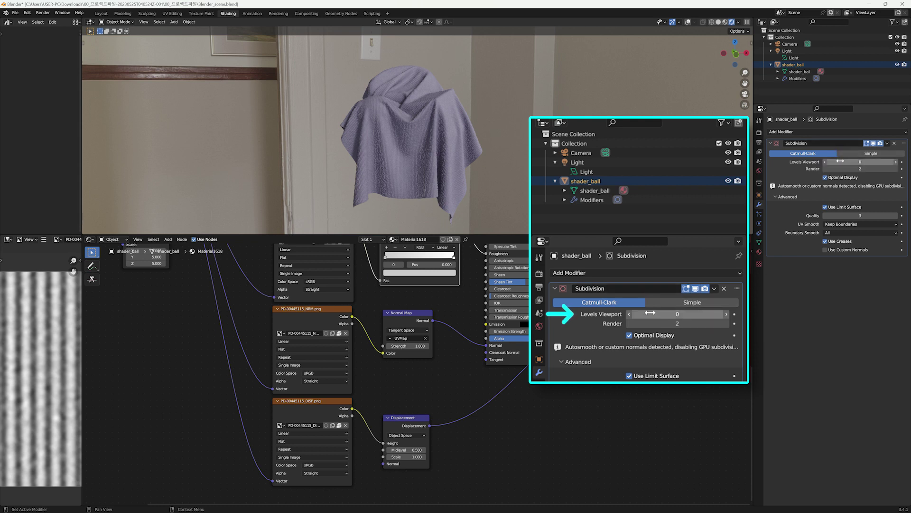
pyautogui.click(865, 161)
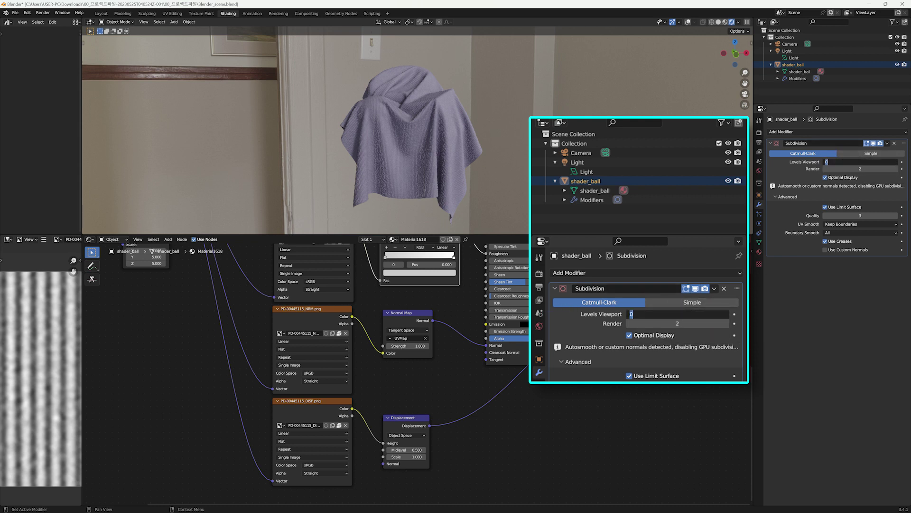
pyautogui.write('2')
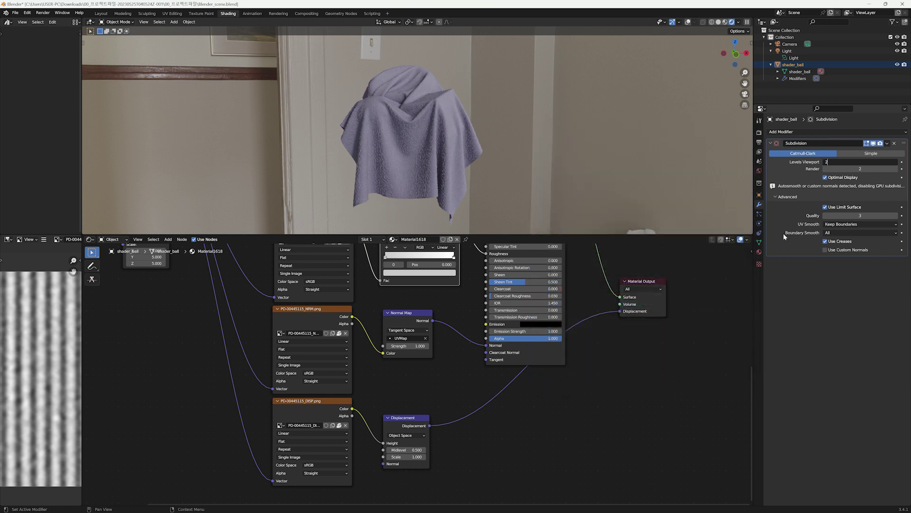
pyautogui.press('Return')
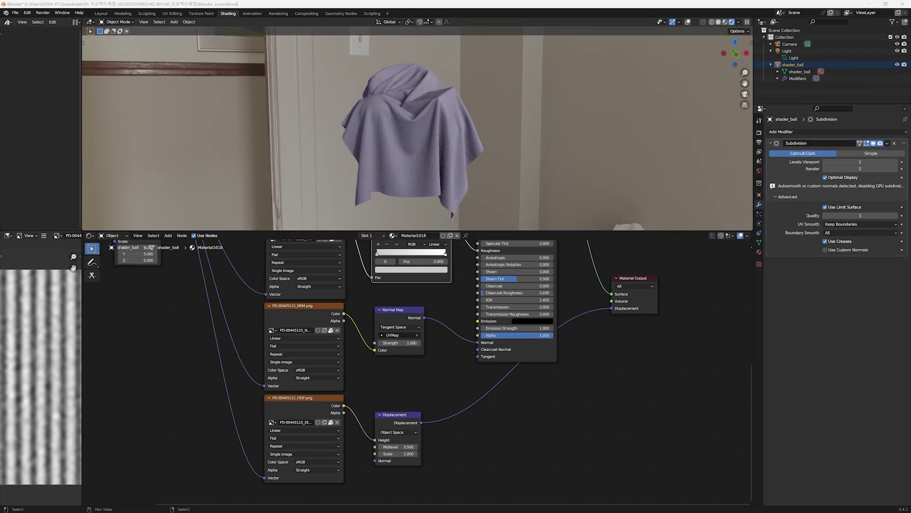
# - Try raising the Principled BSDF Sheen, settling first on a value of 2
pyautogui.scroll(2, 616, 331)
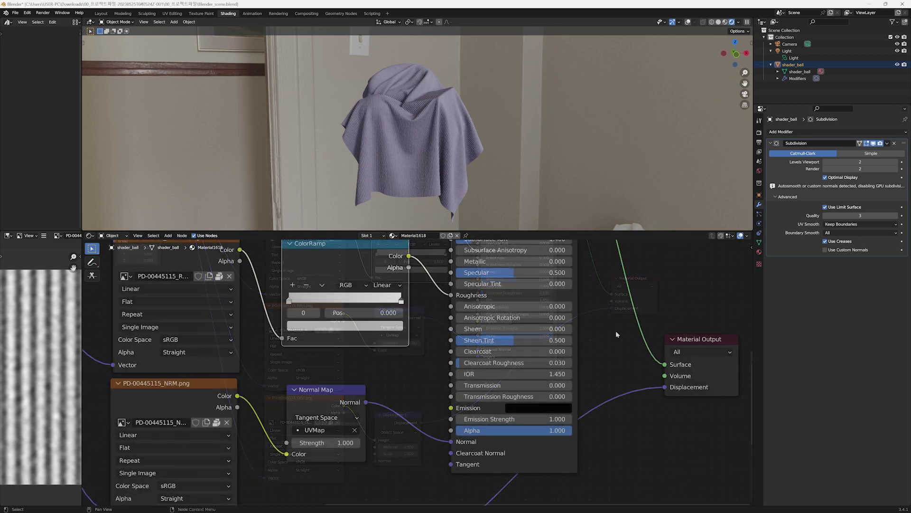
pyautogui.scroll(2, 477, 330)
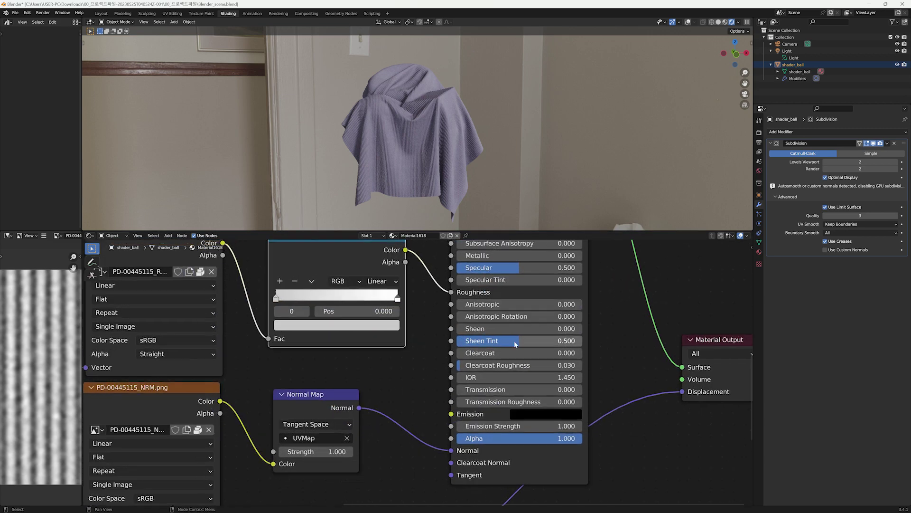
pyautogui.click(476, 330)
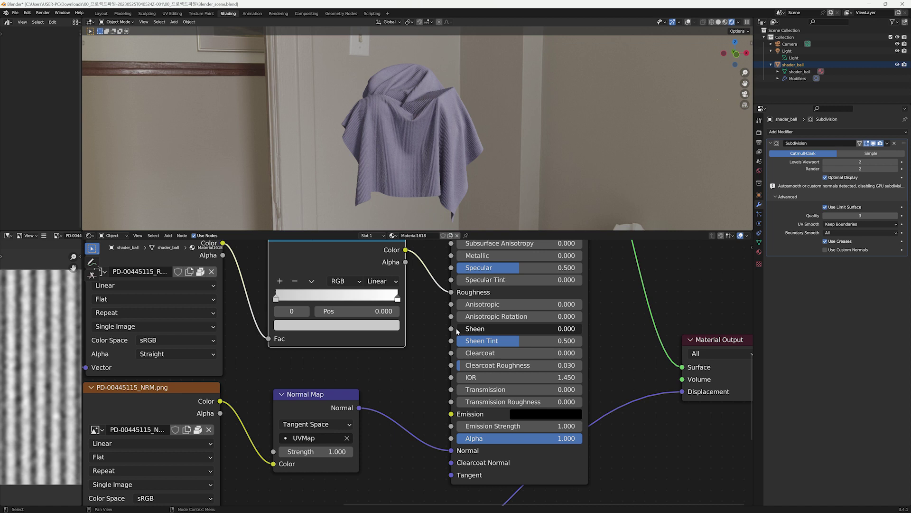
pyautogui.moveTo(476, 329); pyautogui.dragTo(476, 334)
pyautogui.moveTo(558, 331); pyautogui.dragTo(551, 331)
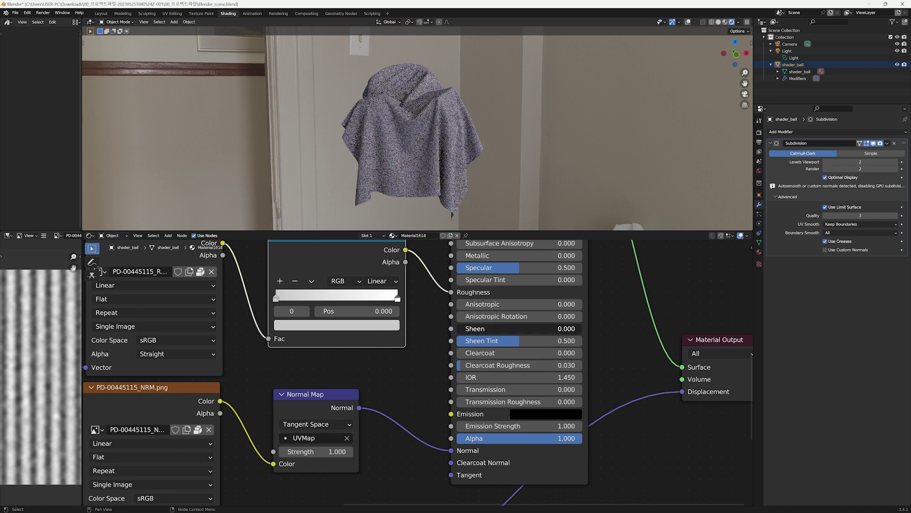
pyautogui.click(551, 328)
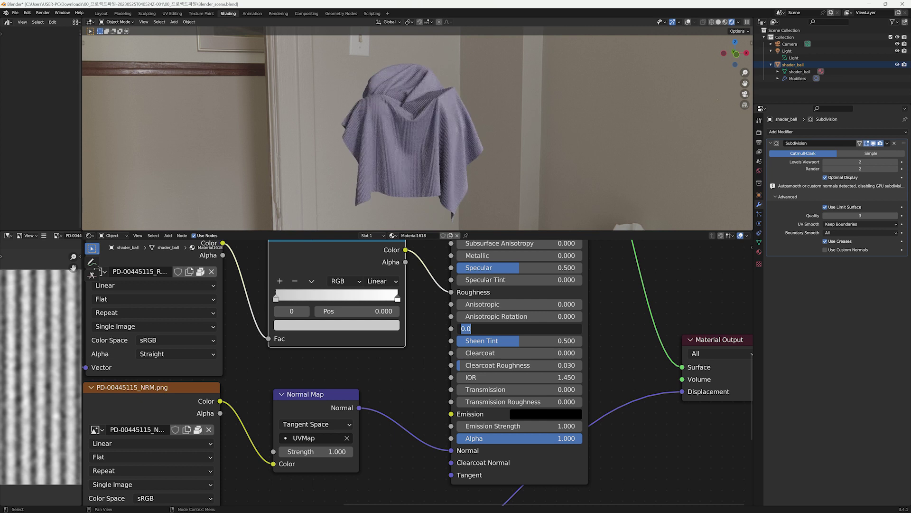
pyautogui.write('2')
pyautogui.press('Return')
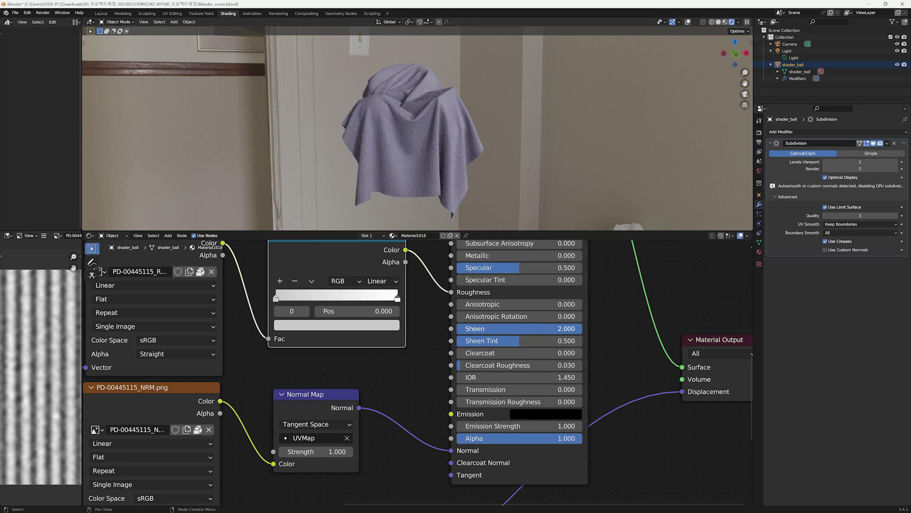
# - Increase the Sheen further, first to 5 and then to 10
pyautogui.click(551, 331)
pyautogui.write('5')
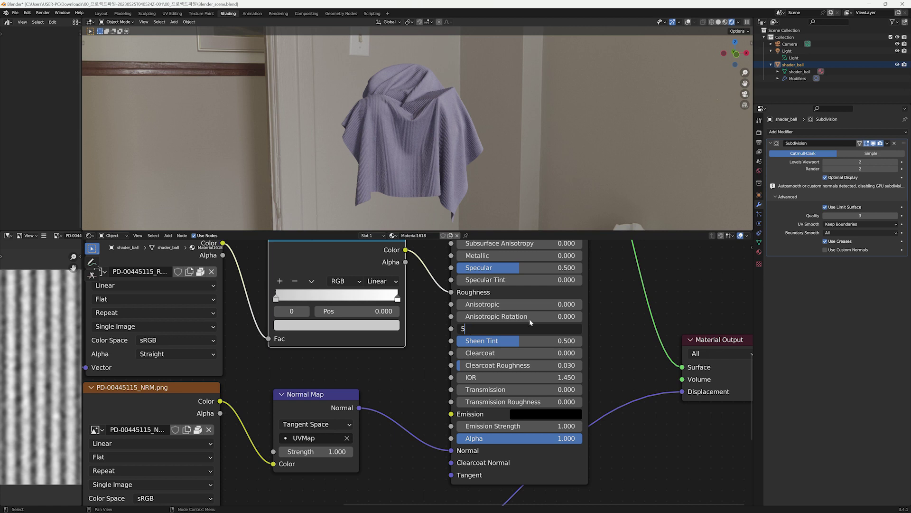
pyautogui.press('Return')
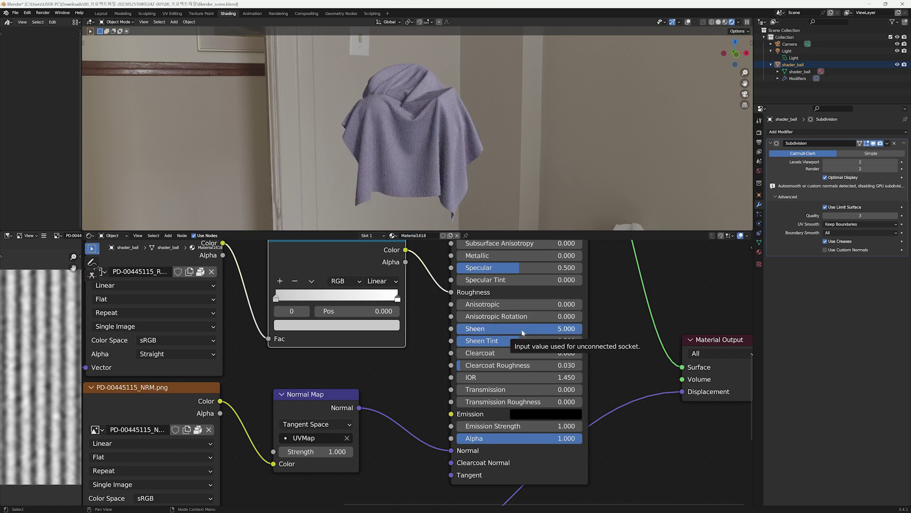
pyautogui.click(525, 331)
pyautogui.write('10')
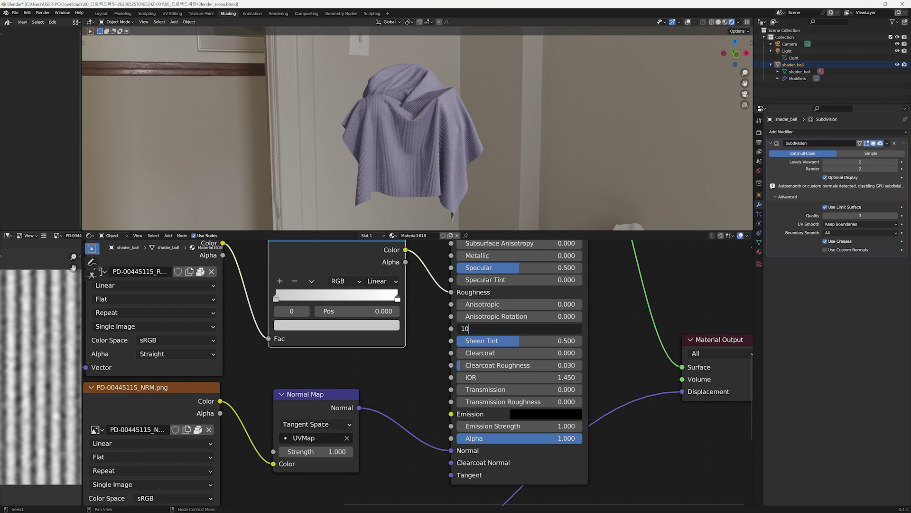
pyautogui.press('Return')
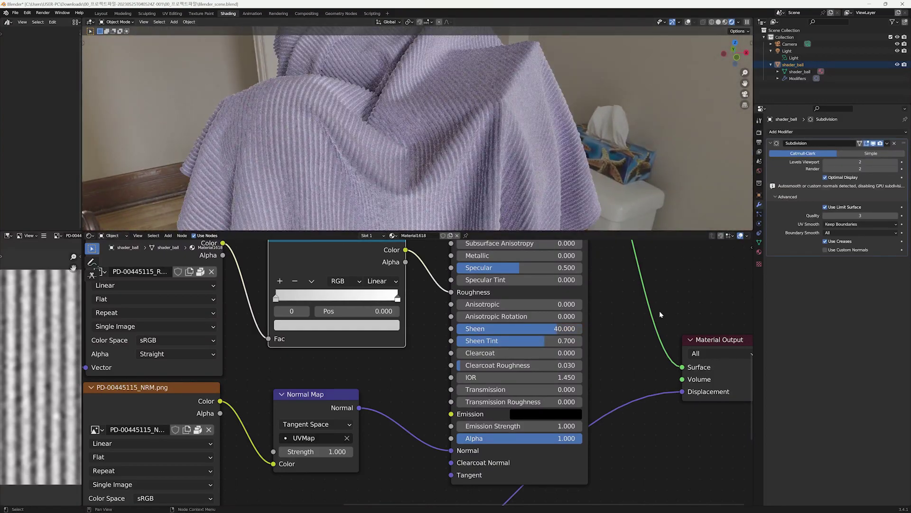
# - Set the Sheen Tint to 0.8, then raise it to 1
pyautogui.click(503, 341)
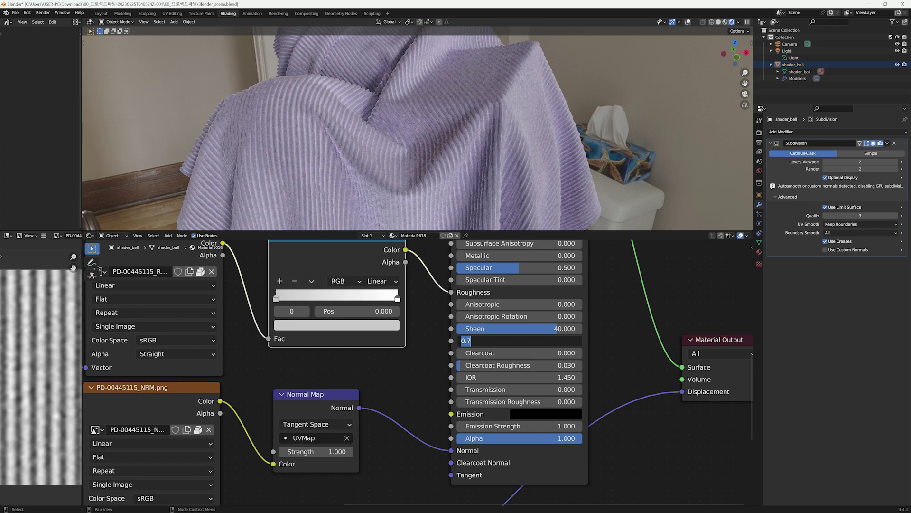
pyautogui.write('0.8')
pyautogui.press('Return')
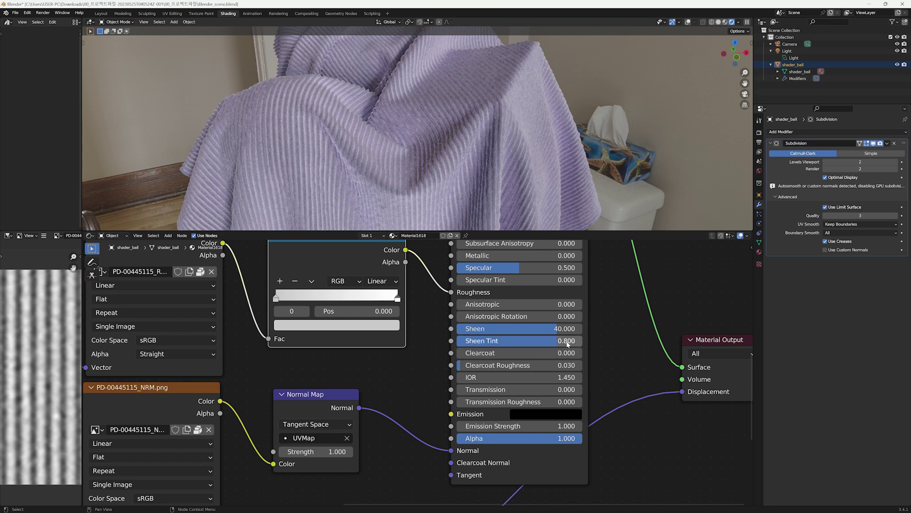
pyautogui.click(567, 344)
pyautogui.write('1')
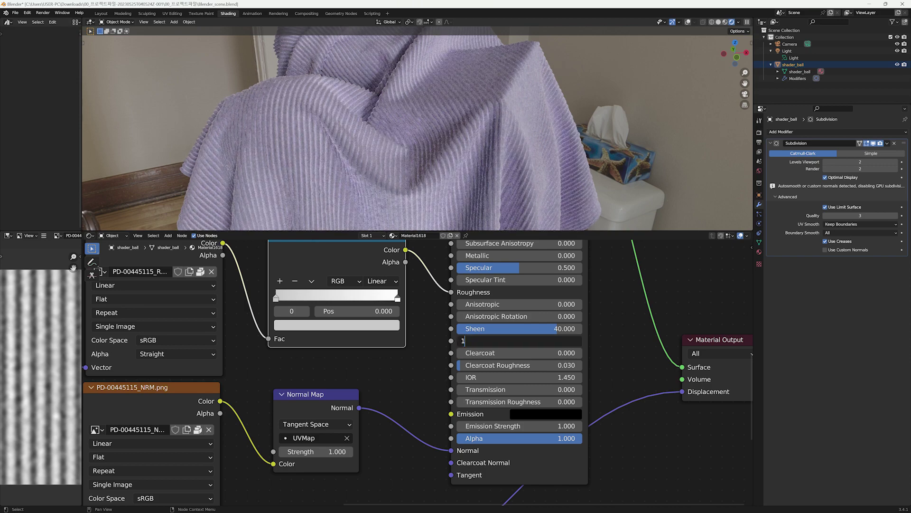
pyautogui.press('Return')
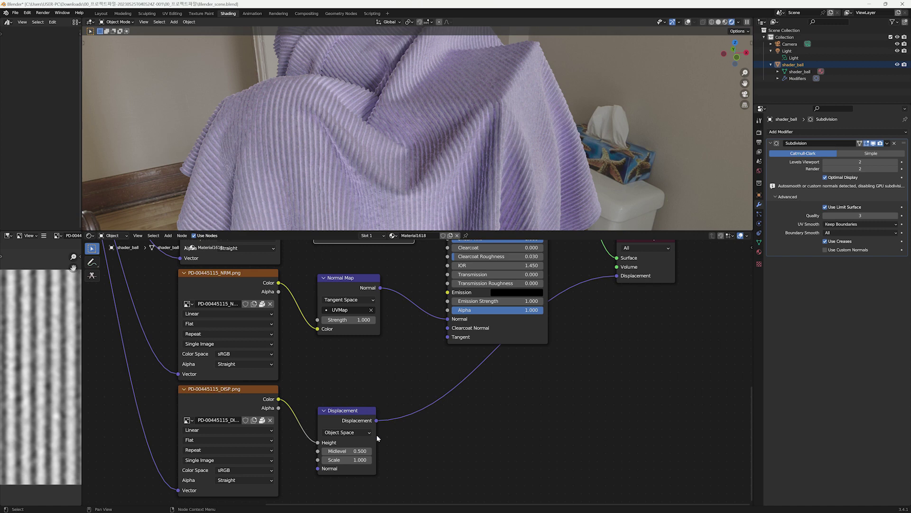
# - Zoom onto the Displacement node and set Midlevel to 0.12 and Scale to 0.3
pyautogui.moveTo(416, 440); pyautogui.dragTo(413, 423, button='middle')
pyautogui.scroll(2, 401, 427)
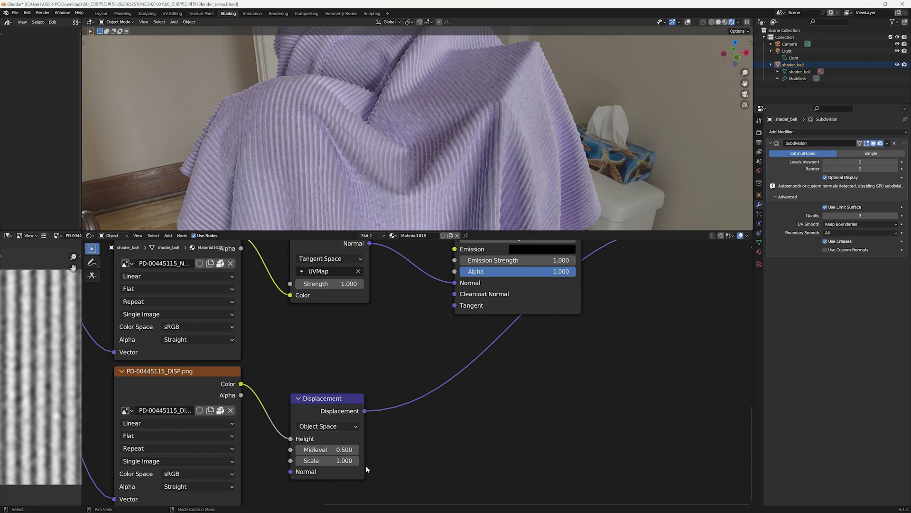
pyautogui.click(328, 450)
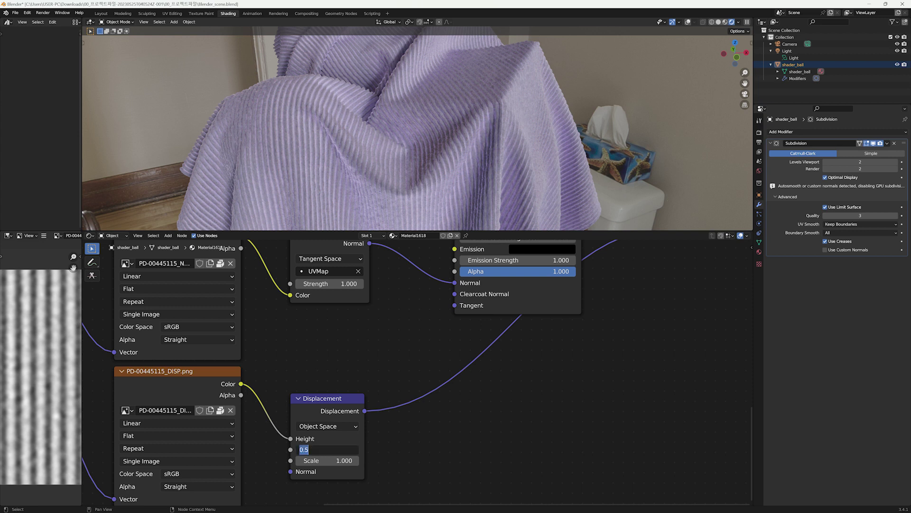
pyautogui.write('0.12')
pyautogui.press('Return')
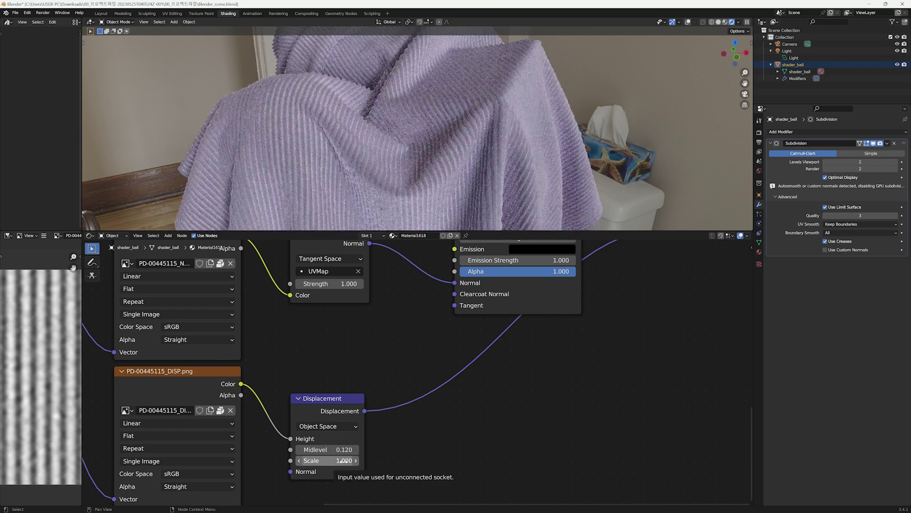
pyautogui.click(344, 460)
pyautogui.write('0.3')
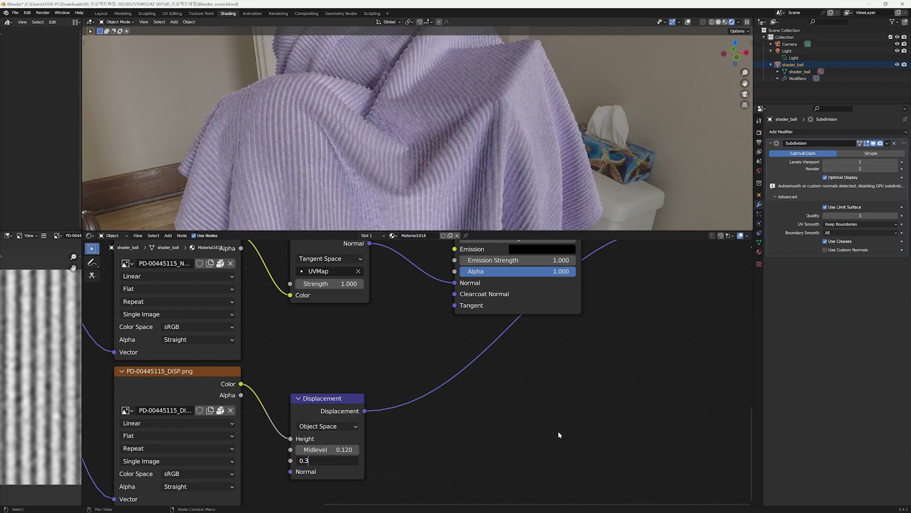
pyautogui.press('Return')
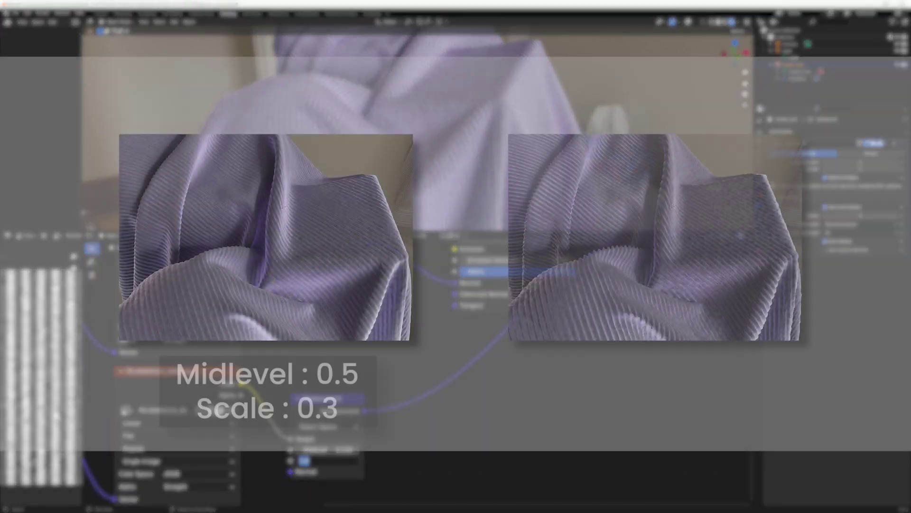
pyautogui.write('0.3')
pyautogui.press('Return')
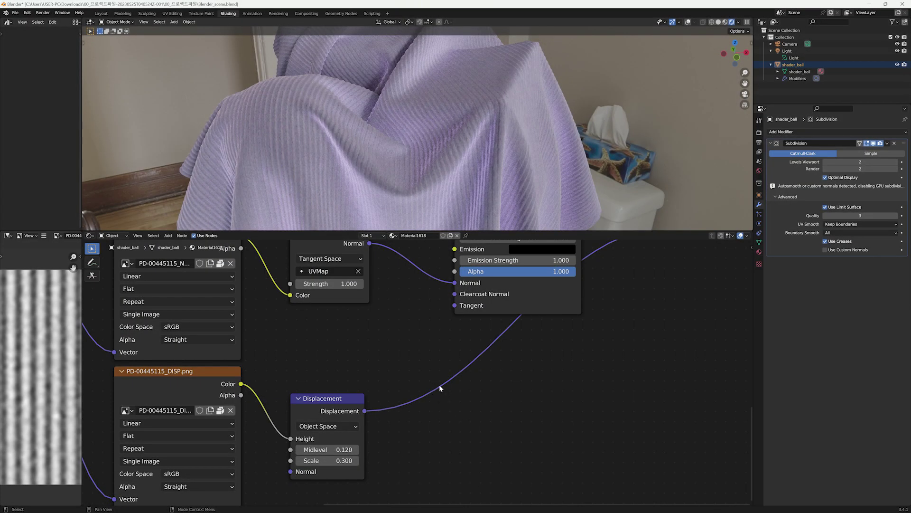
# - Raise the Normal Map node's Strength to 2.5 for deeper corduroy ridges
pyautogui.moveTo(403, 338); pyautogui.dragTo(406, 468, button='middle')
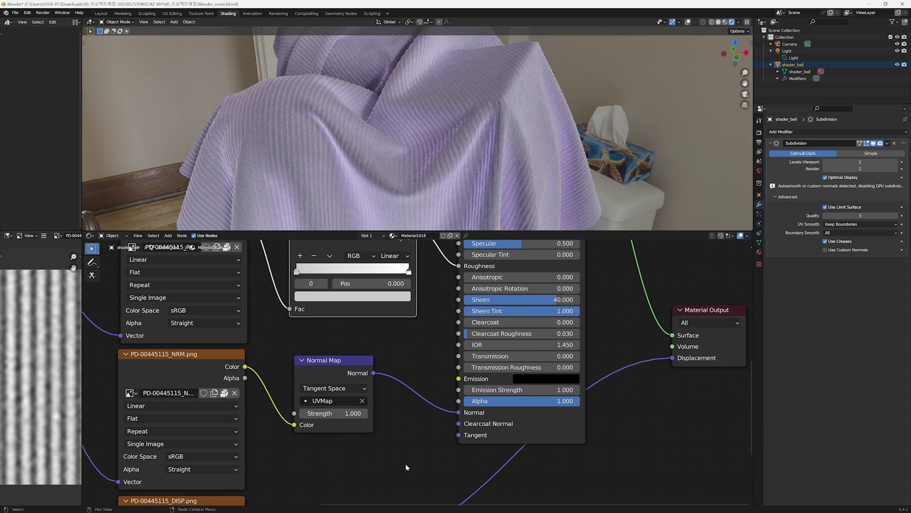
pyautogui.click(347, 413)
pyautogui.write('2')
pyautogui.press('Return')
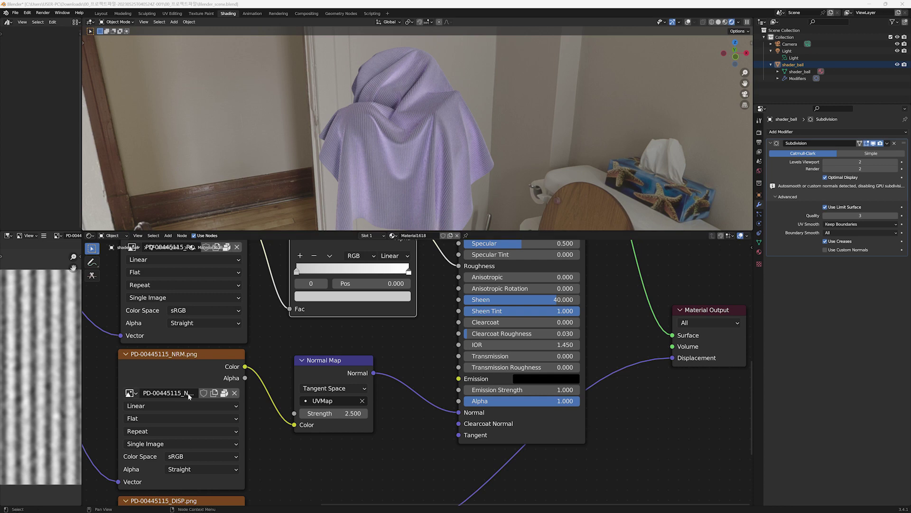
pyautogui.scroll(-2, 400, 441)
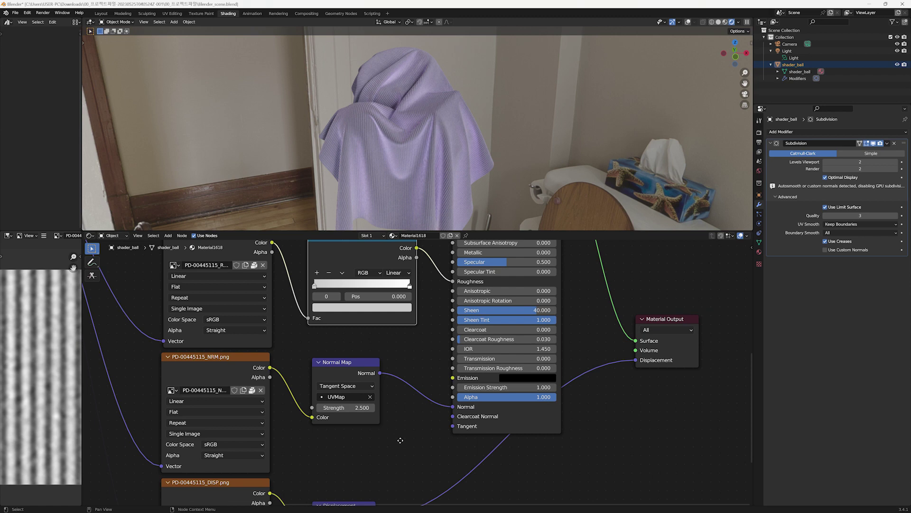
pyautogui.keyDown('shift'); pyautogui.scroll(-5, 400, 437); pyautogui.keyUp('shift')
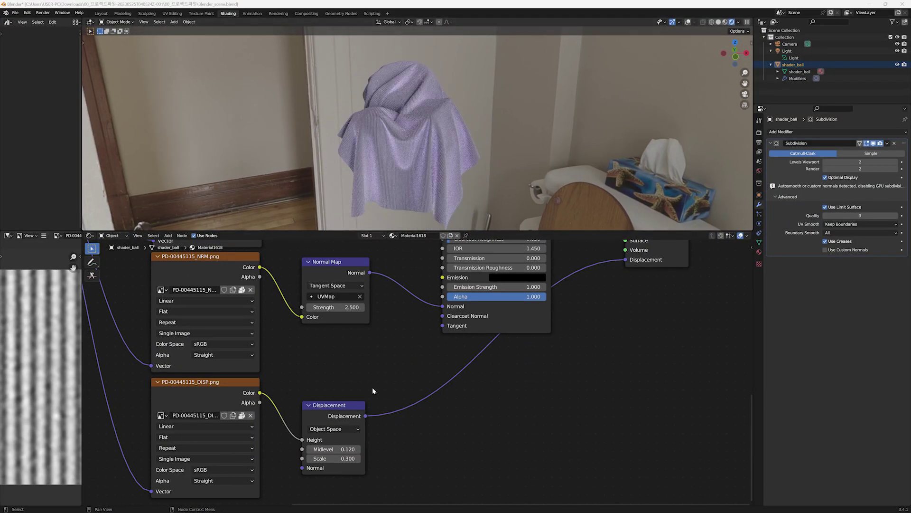
# - Frame the whole node tree and bring up the Render properties' engine choices, keeping Cycles
pyautogui.press('Home')
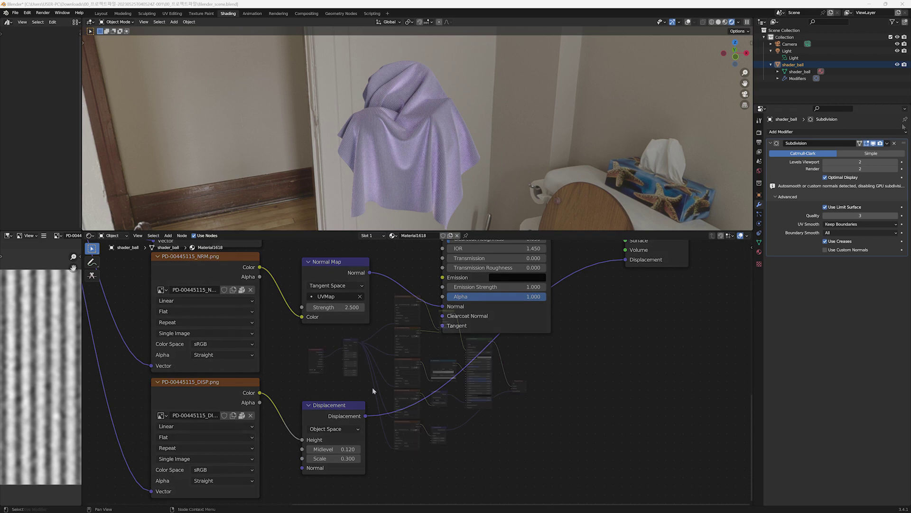
pyautogui.click(759, 133)
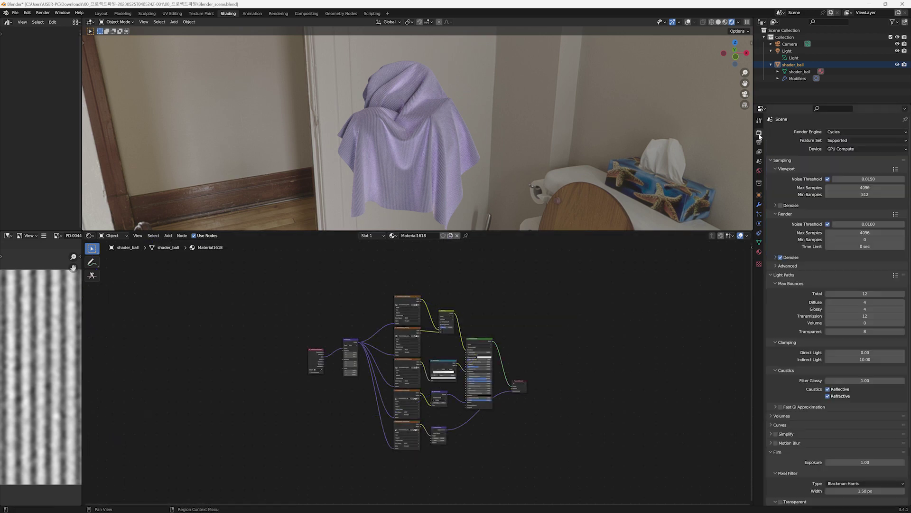
pyautogui.click(856, 132)
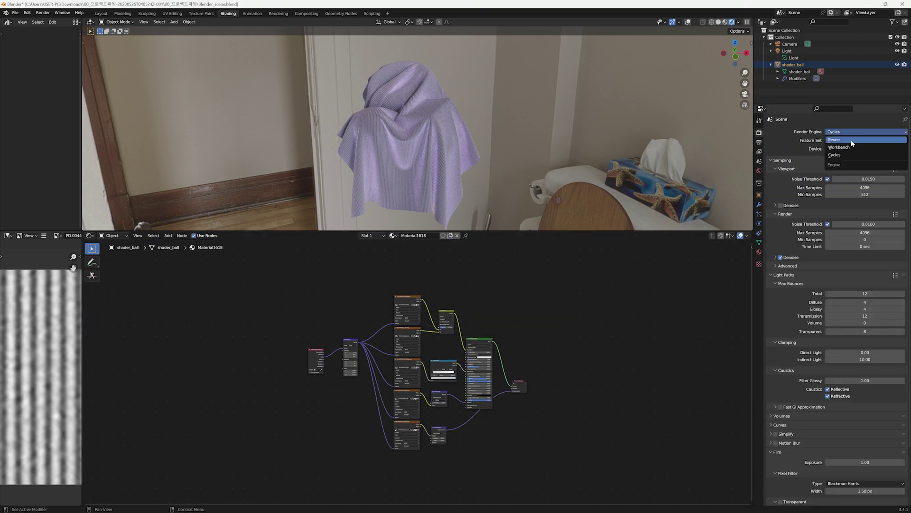